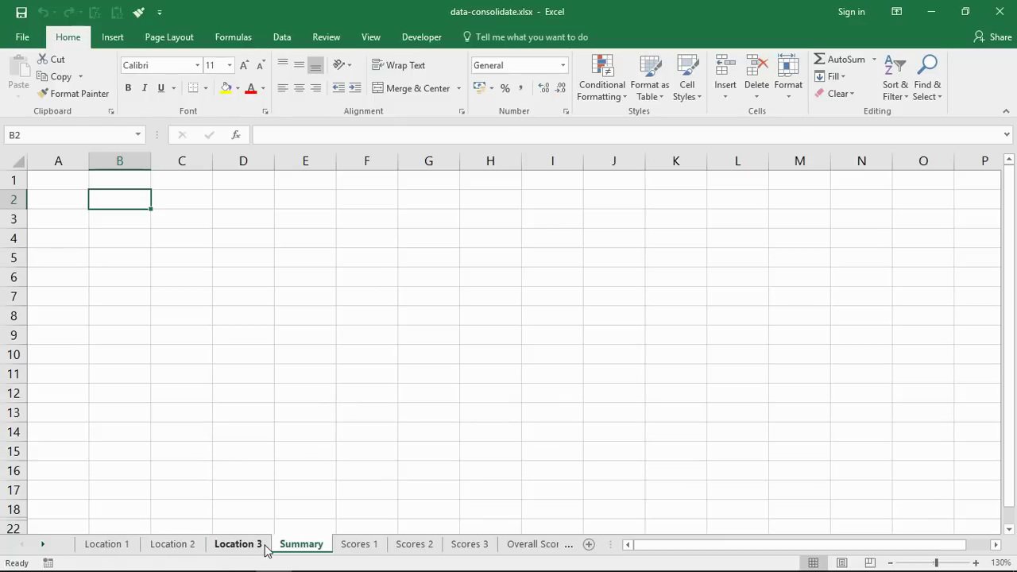
# Inspect the Location 1 sheet's Product A–E names and the value in C5
pyautogui.click(125, 547)
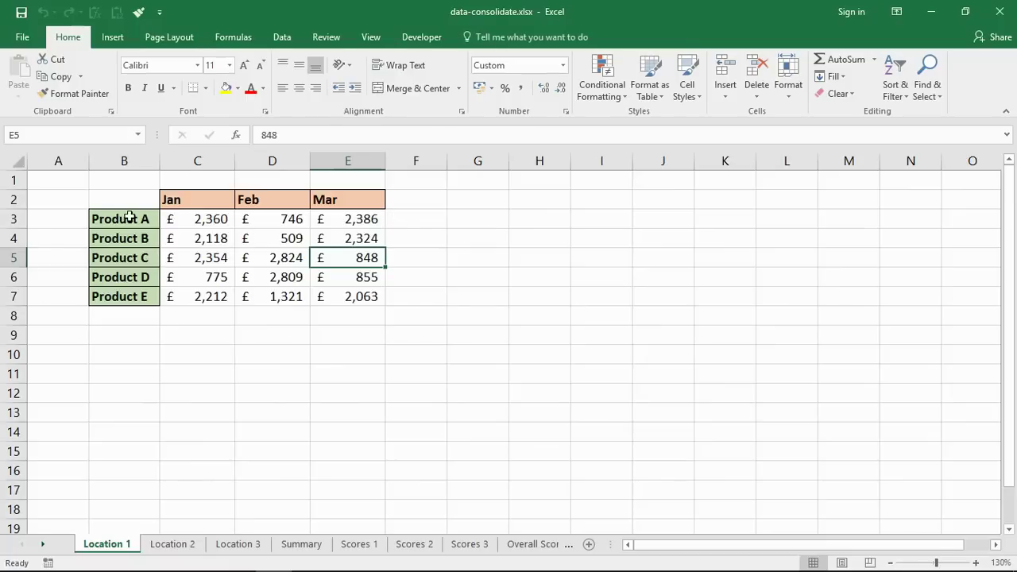
pyautogui.moveTo(130, 217); pyautogui.dragTo(136, 297)
pyautogui.click(208, 254)
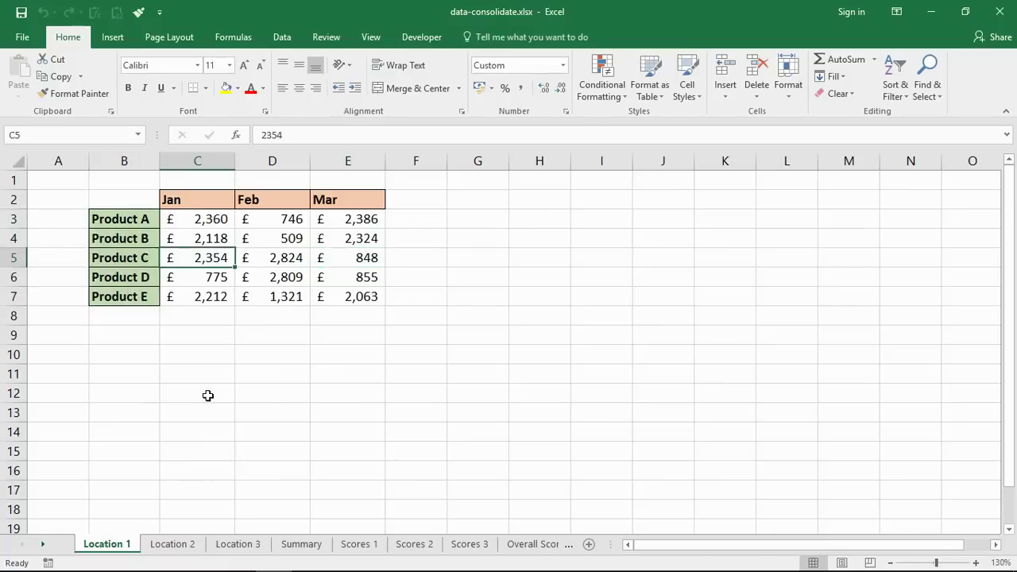
# Review the Location 2 and Location 3 sales figures C3:E7, then return to Summary
pyautogui.click(193, 546)
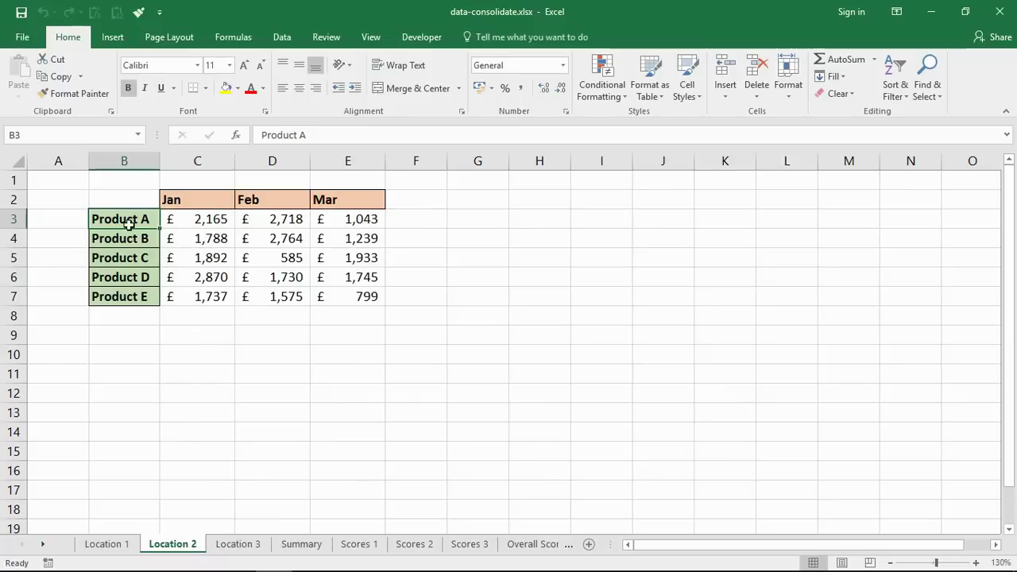
pyautogui.click(238, 545)
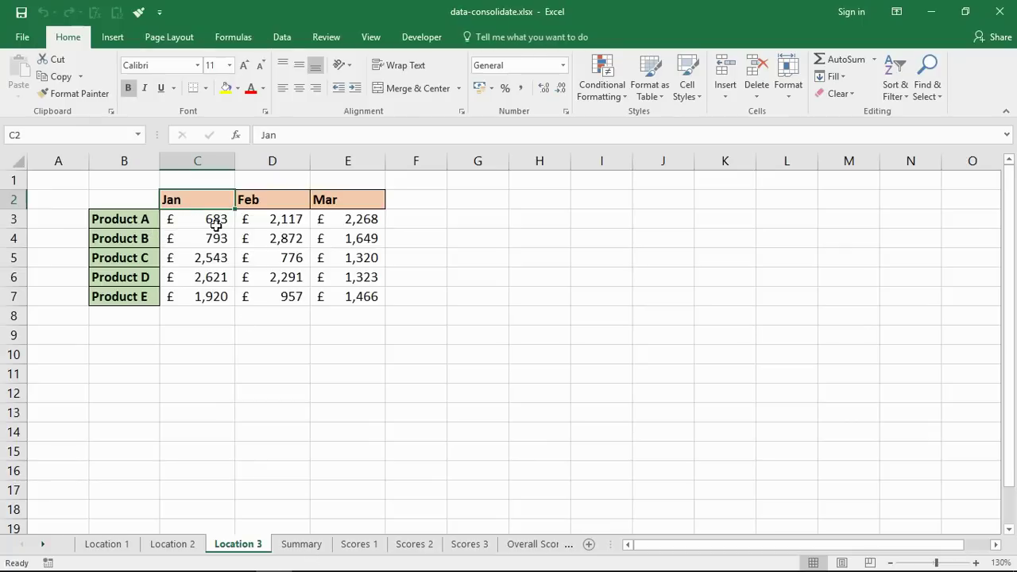
pyautogui.moveTo(211, 220); pyautogui.dragTo(339, 296)
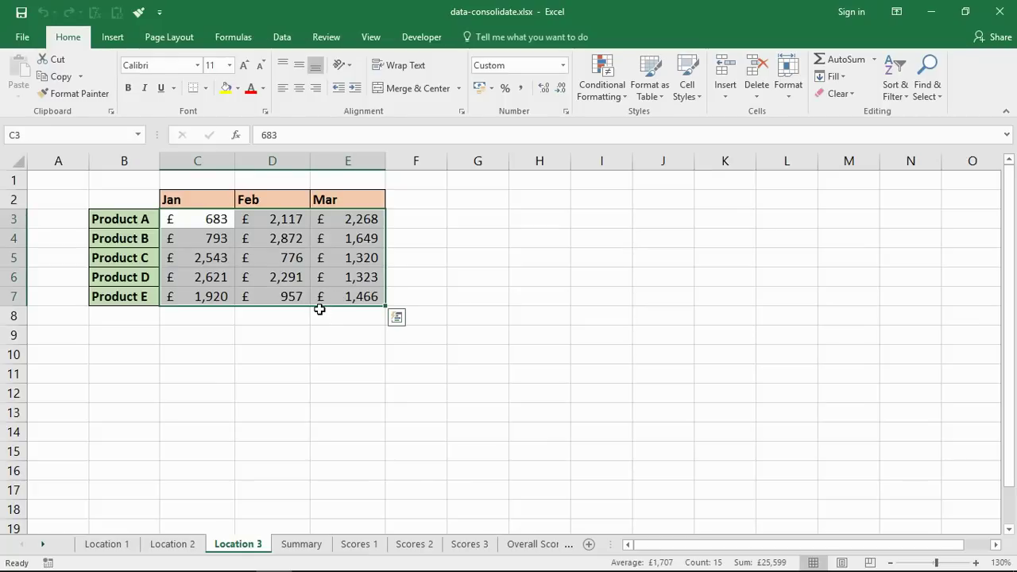
pyautogui.click(319, 310)
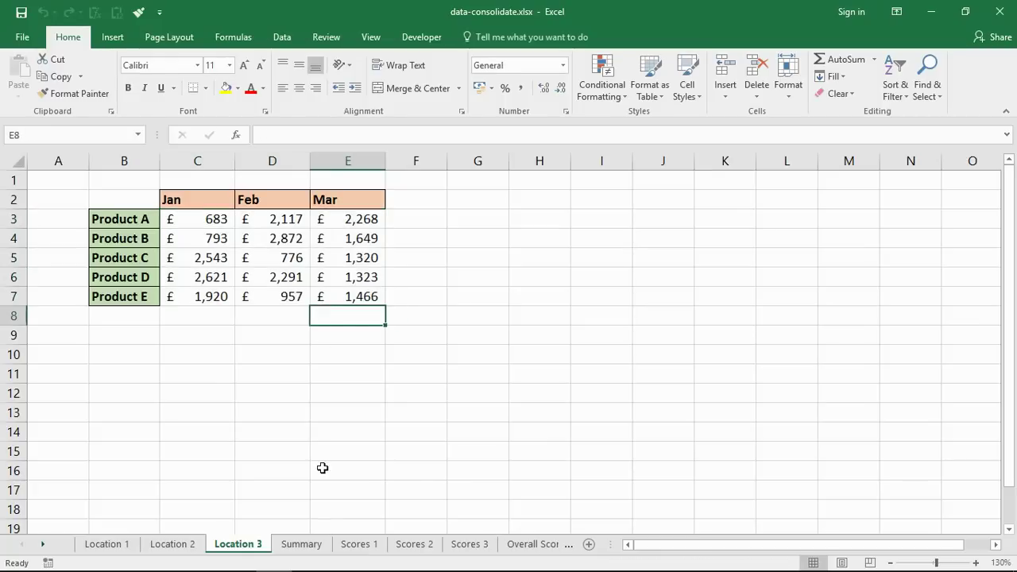
pyautogui.click(313, 547)
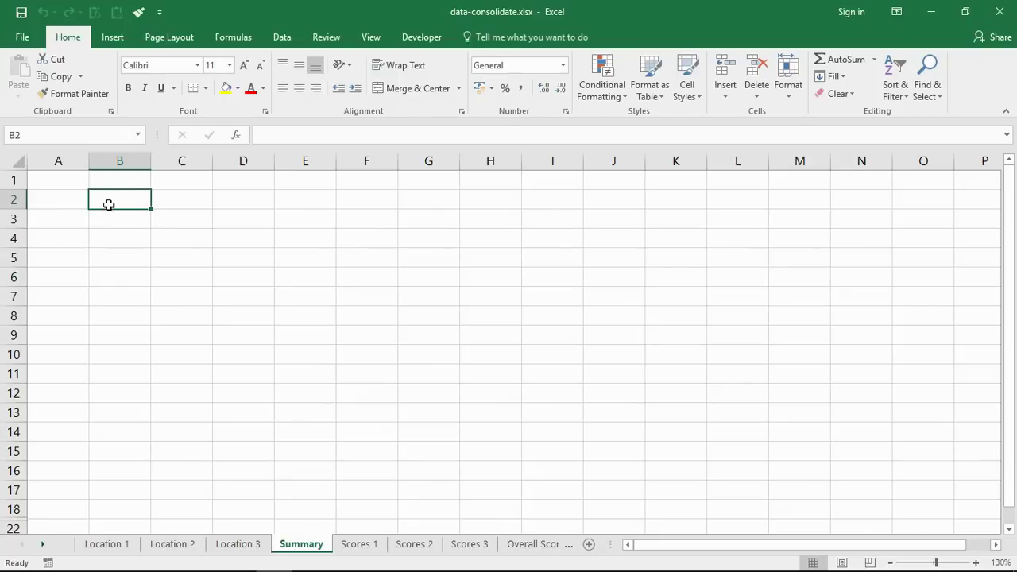
# Open Data > Consolidate on the Summary sheet, keeping Sum as the function
pyautogui.click(282, 40)
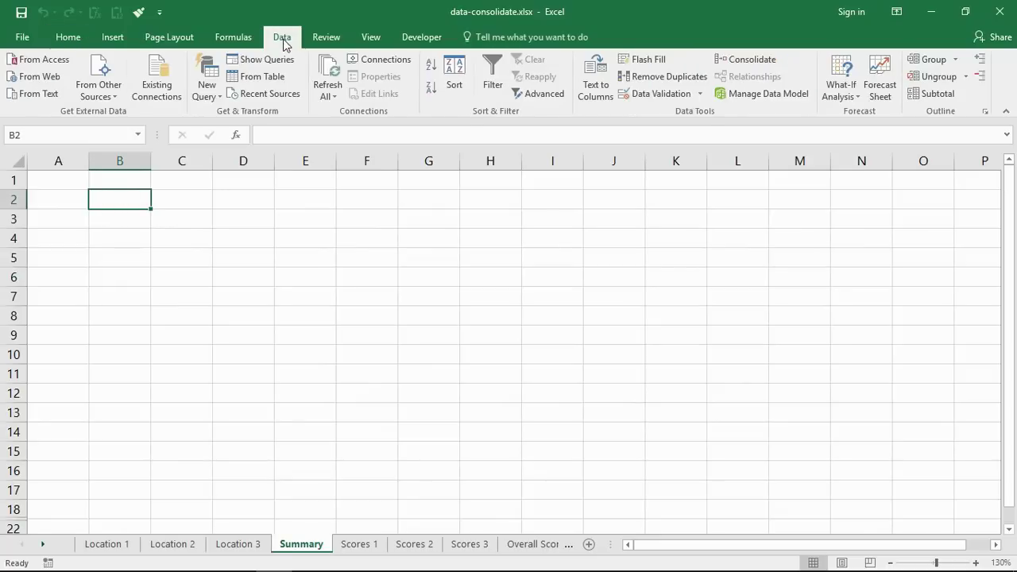
pyautogui.click(743, 63)
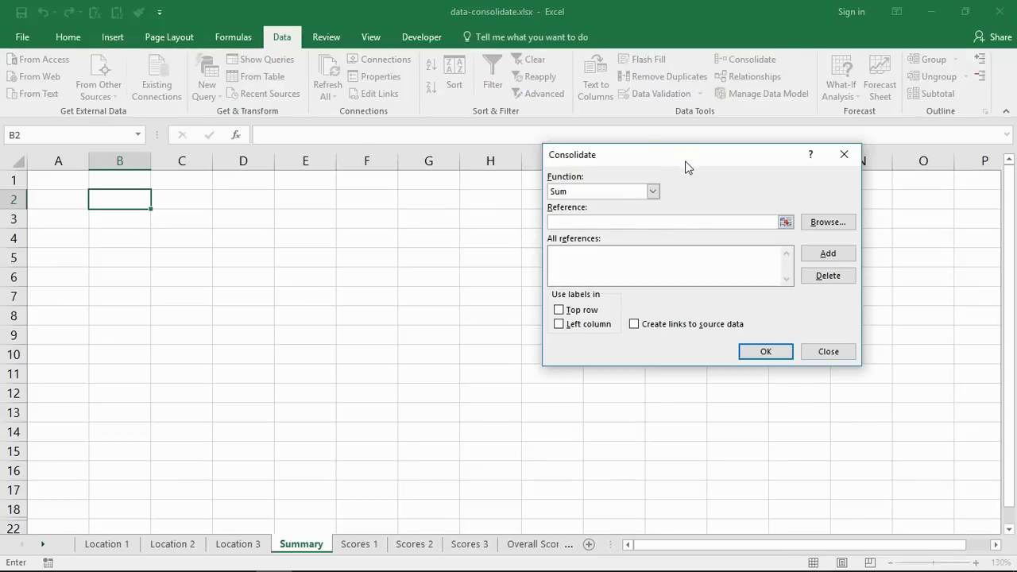
pyautogui.moveTo(687, 167); pyautogui.dragTo(559, 155)
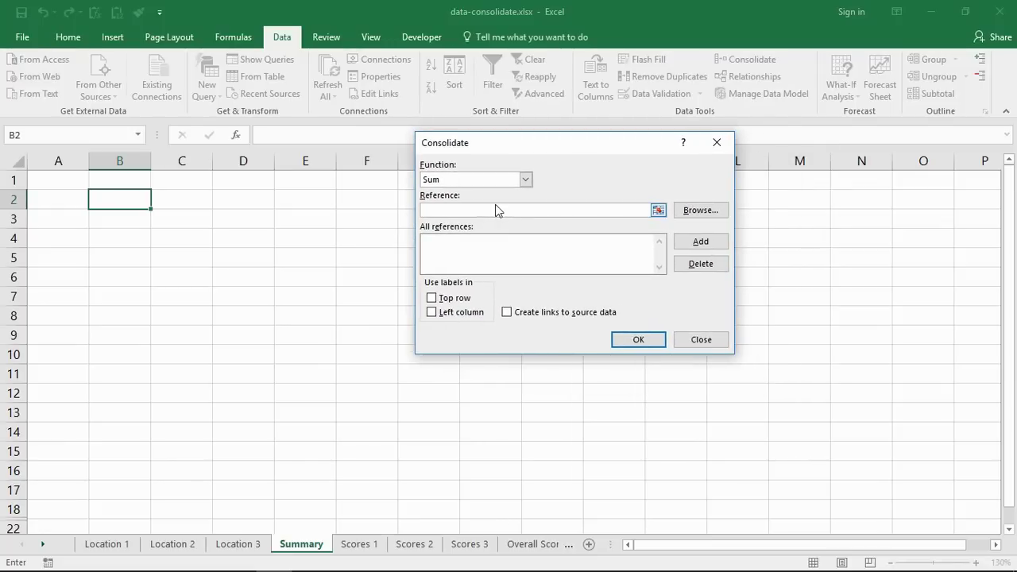
pyautogui.click(525, 180)
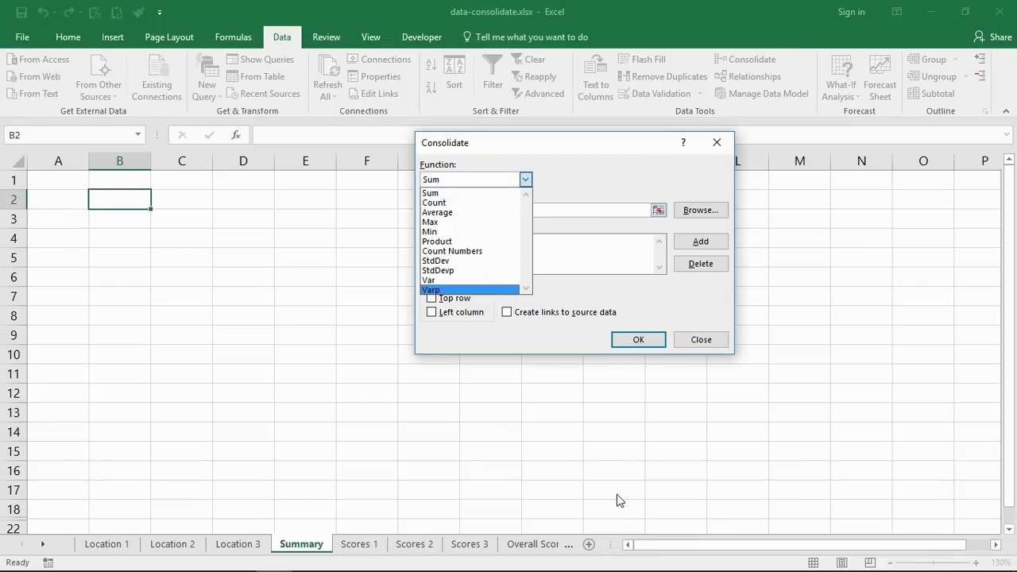
pyautogui.click(436, 199)
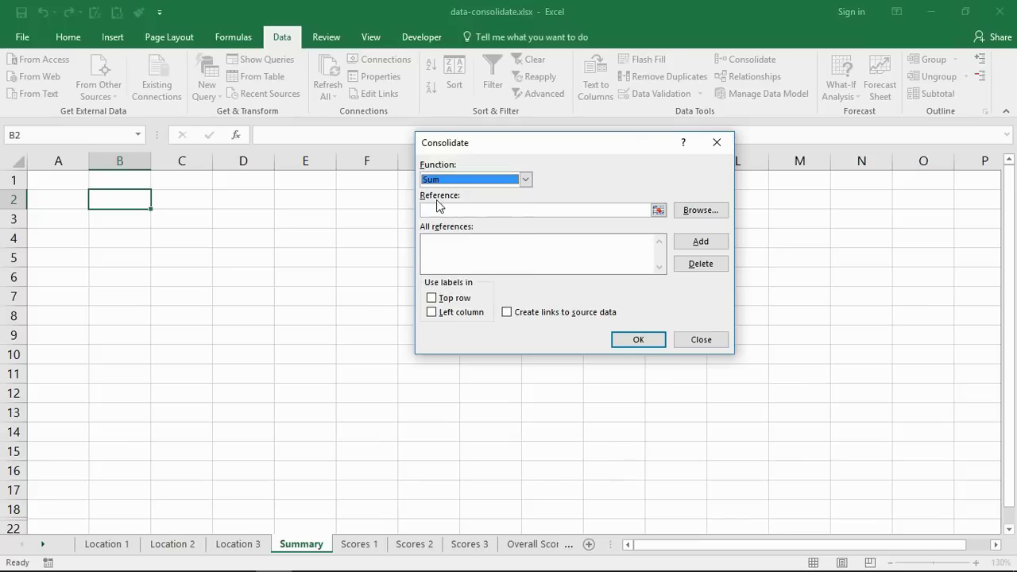
pyautogui.click(432, 212)
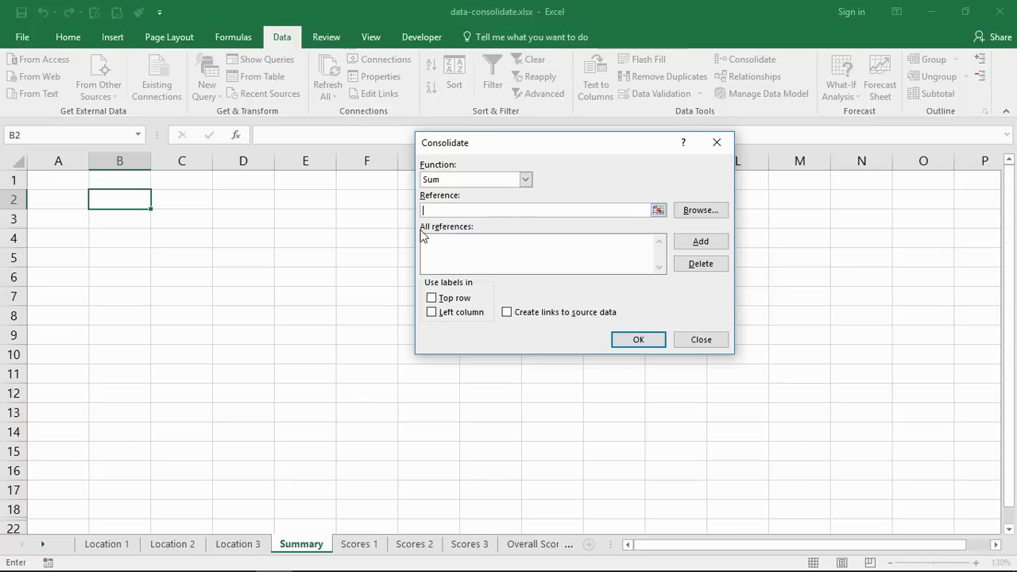
# Add the B2:E7 range from each of Location 1, 2 and 3 as consolidation references
pyautogui.click(112, 549)
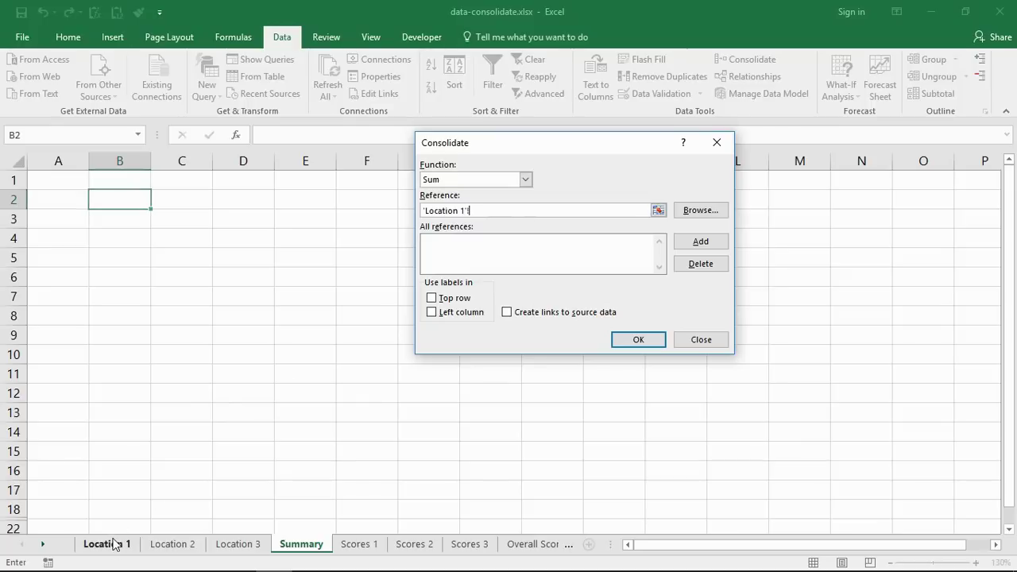
pyautogui.moveTo(138, 199); pyautogui.dragTo(349, 297)
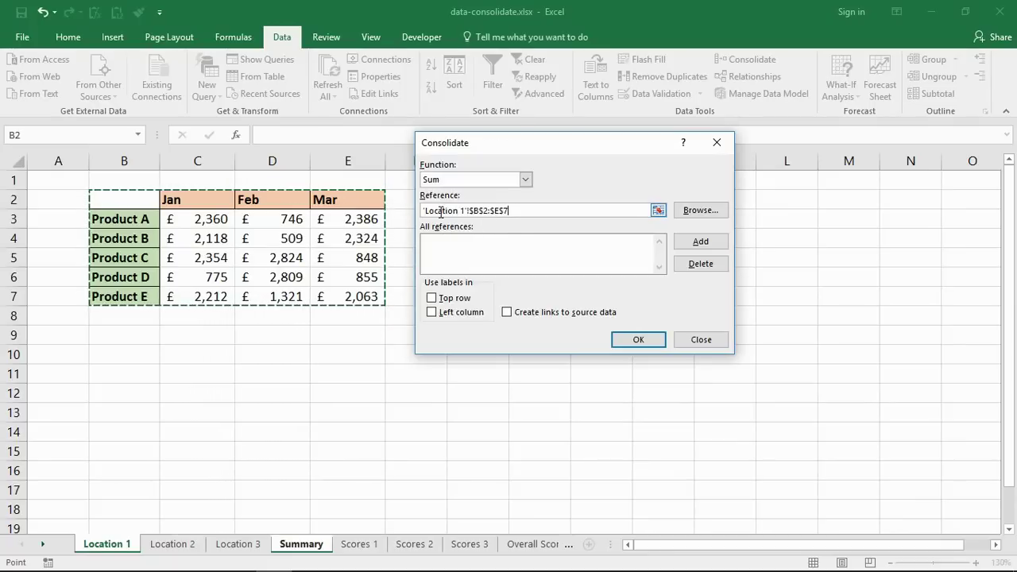
pyautogui.click(692, 242)
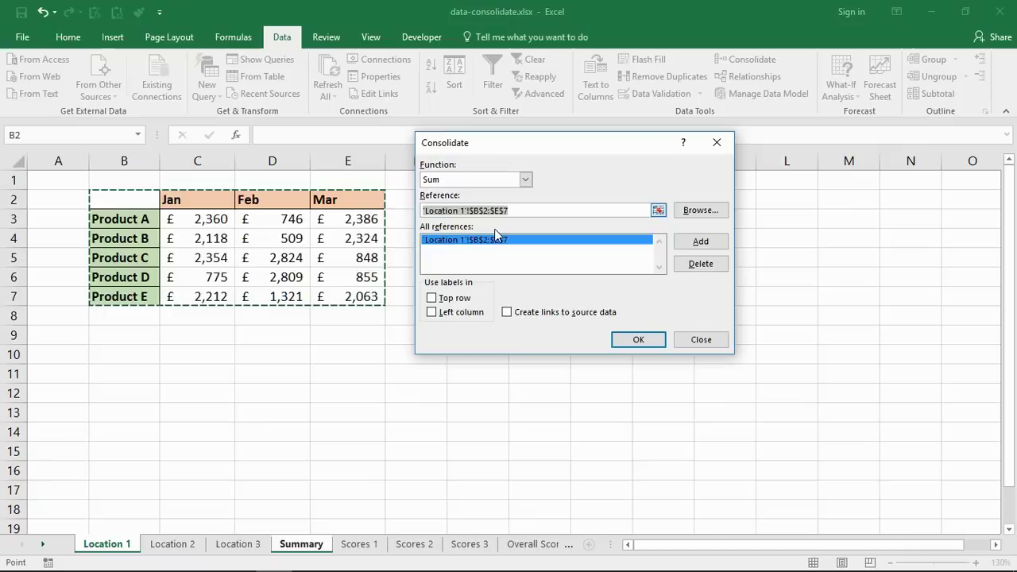
pyautogui.click(179, 545)
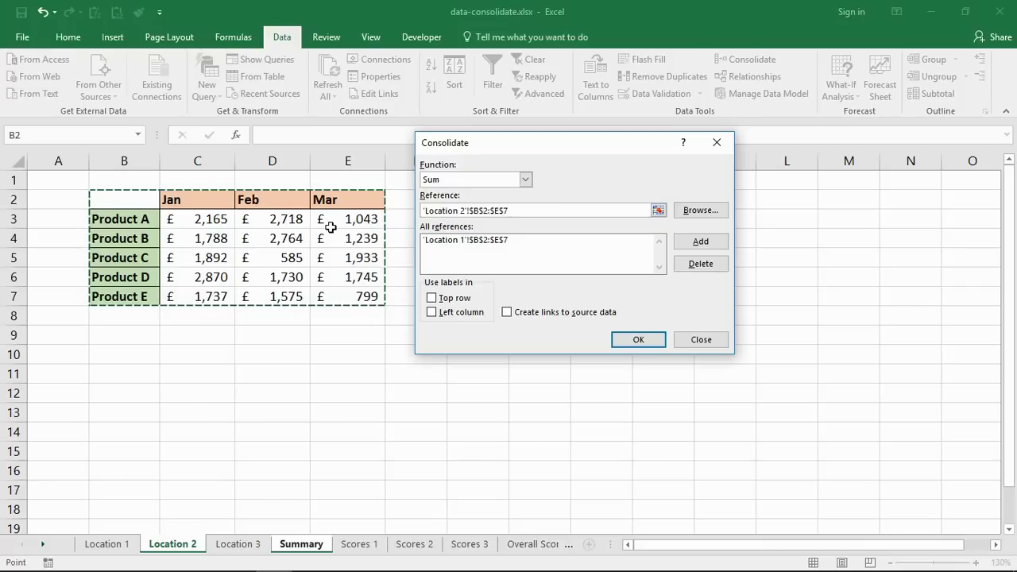
pyautogui.click(704, 244)
pyautogui.click(248, 545)
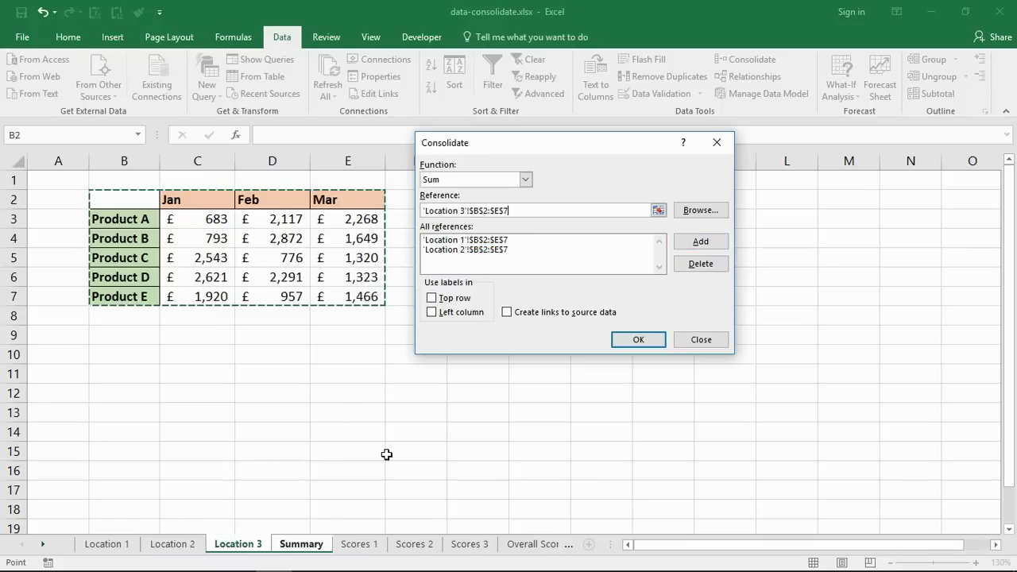
pyautogui.click(701, 241)
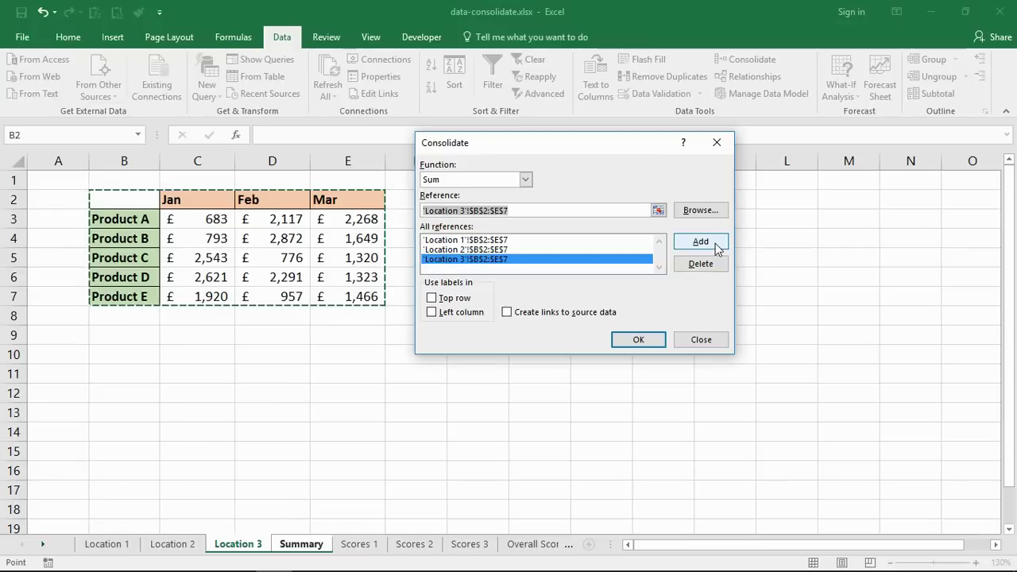
# Tick Top row and Left column under Use labels in
pyautogui.click(430, 298)
pyautogui.click(431, 313)
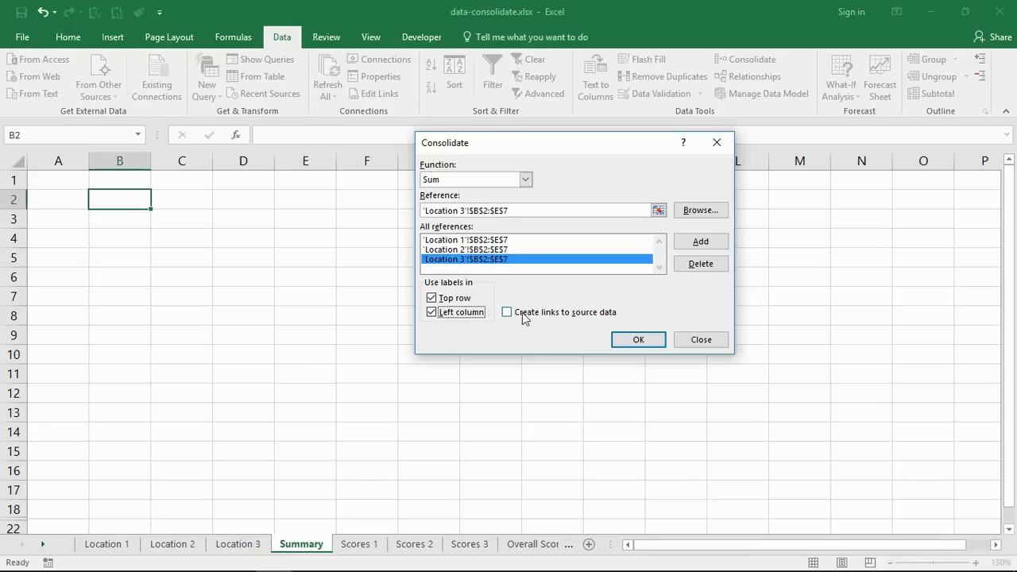
# Run the consolidation into Summary and compare the C3 total against the three Location sheets
pyautogui.click(626, 341)
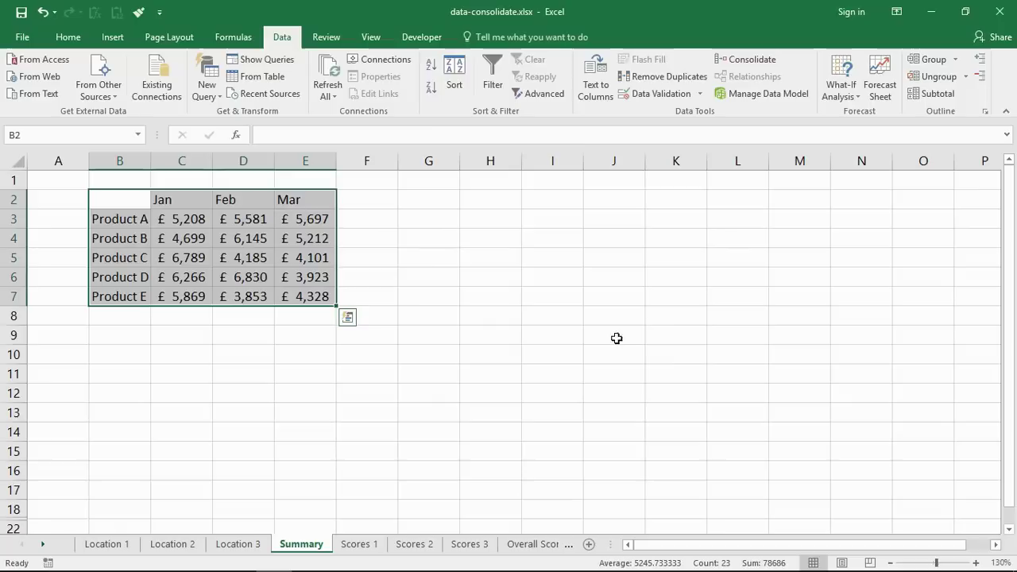
pyautogui.click(189, 222)
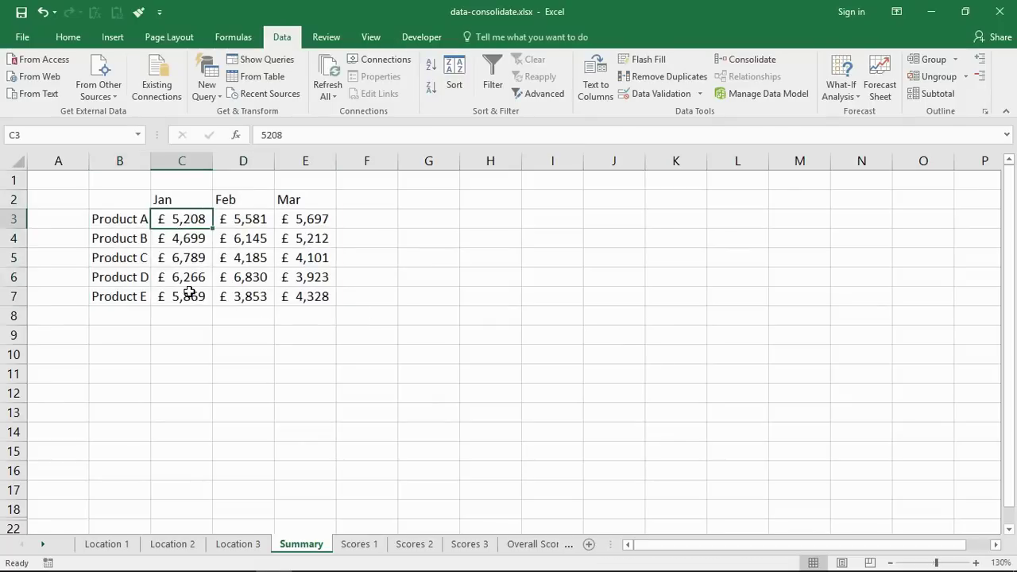
pyautogui.click(119, 546)
pyautogui.click(190, 547)
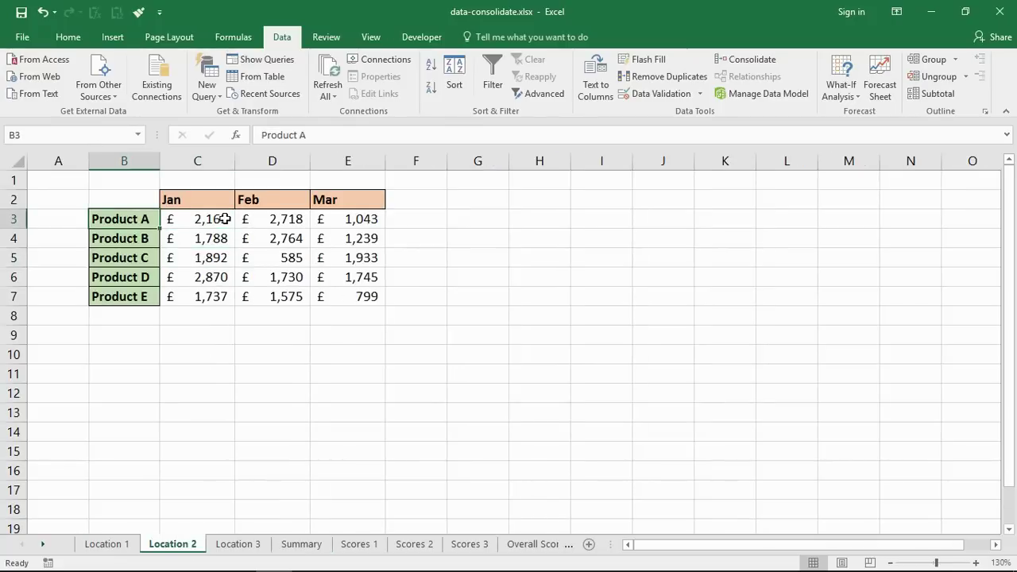
pyautogui.click(231, 547)
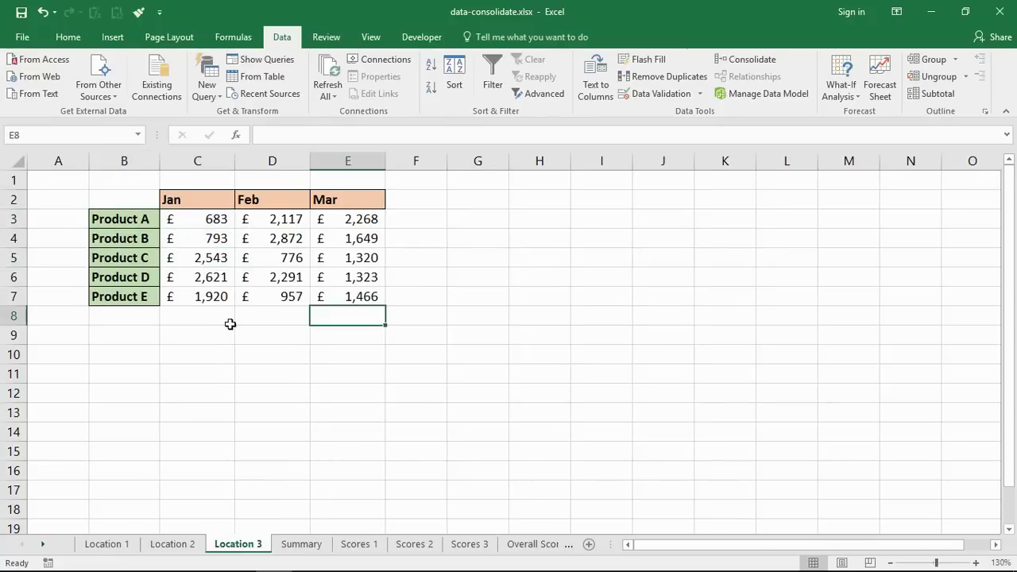
pyautogui.click(212, 219)
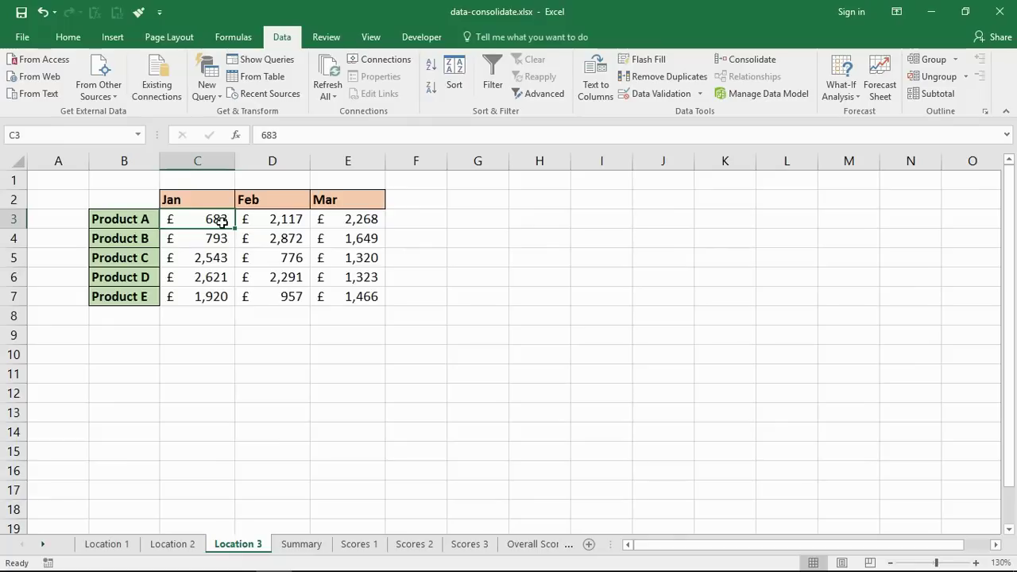
pyautogui.click(217, 196)
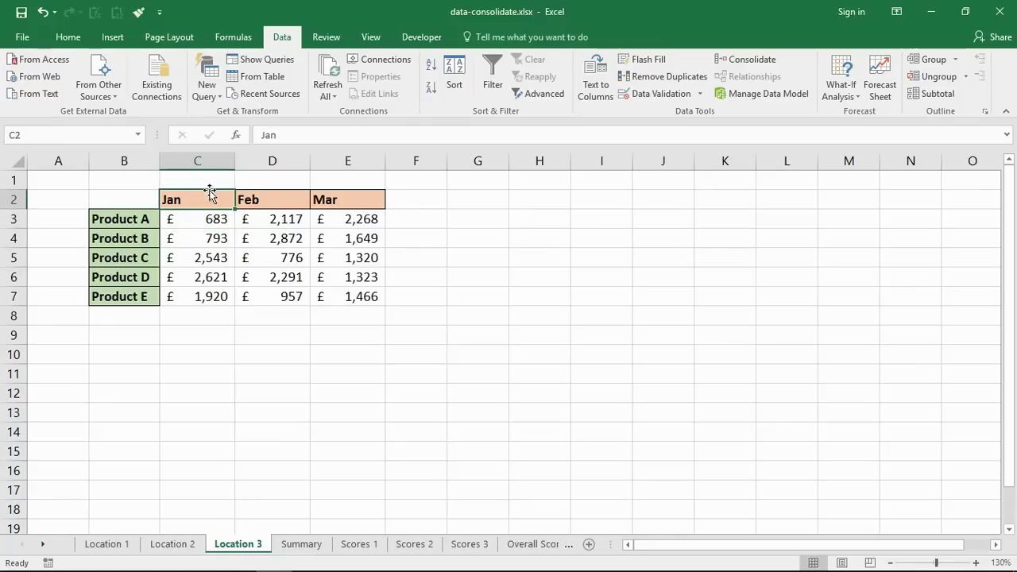
# Copy the Location 3 Jan header style onto the Summary headers C2:E2 with Format Painter
pyautogui.click(72, 37)
pyautogui.click(79, 93)
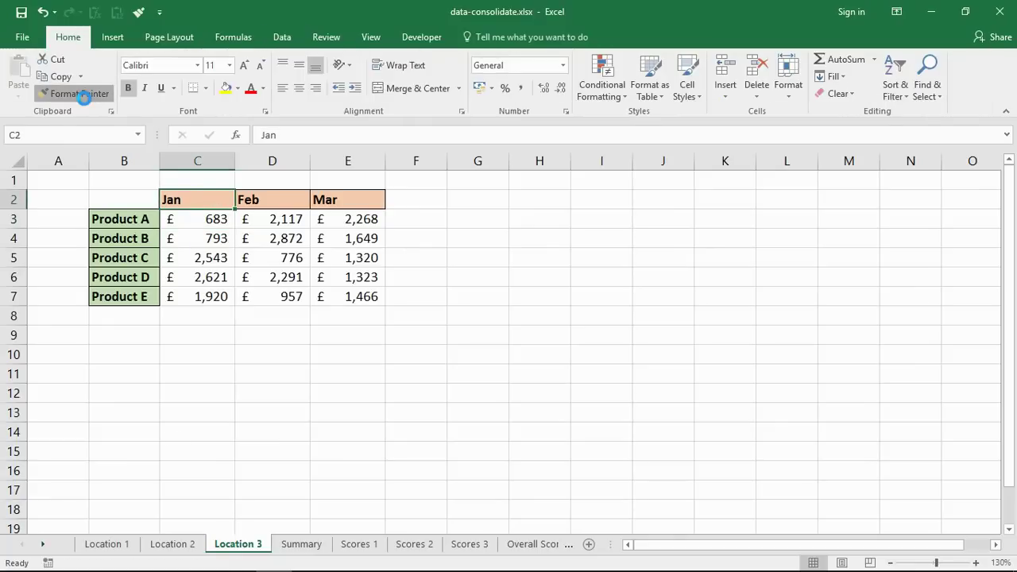
pyautogui.click(286, 545)
pyautogui.moveTo(176, 198); pyautogui.dragTo(296, 199)
# Apply the Location 2 green bold label style to Summary B3:B7 and autofit column B
pyautogui.click(190, 545)
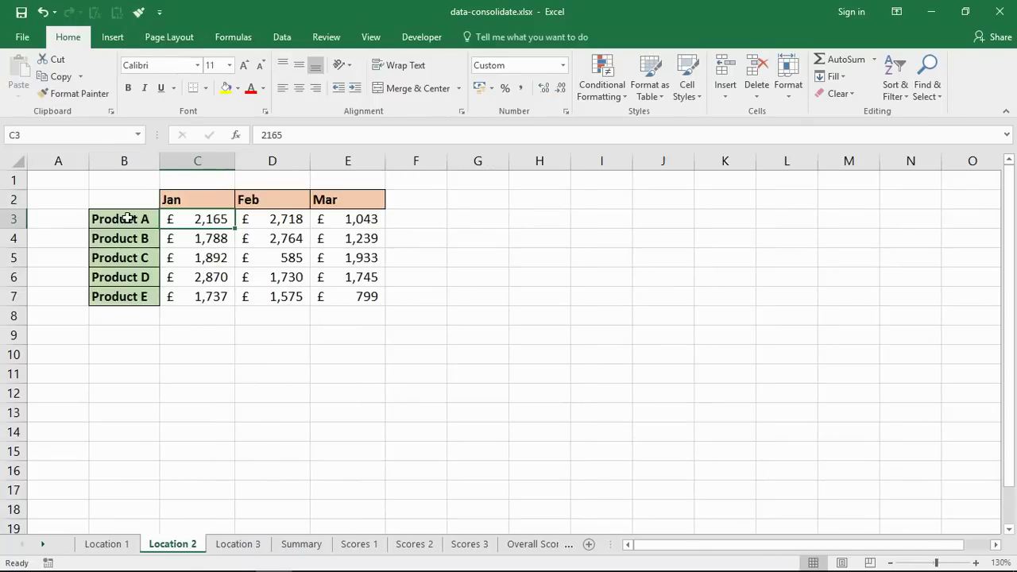
pyautogui.click(123, 219)
pyautogui.click(79, 93)
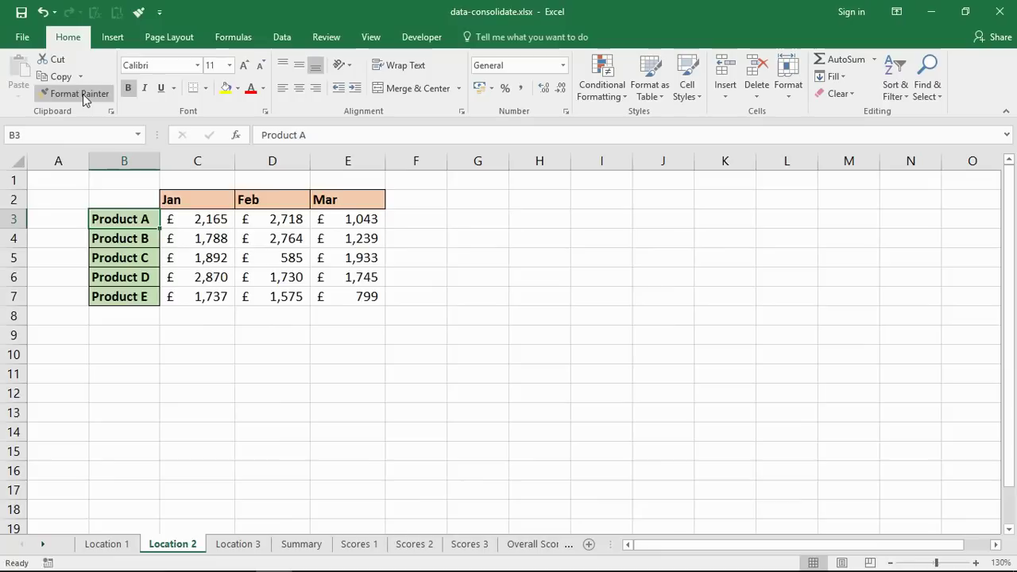
pyautogui.click(290, 547)
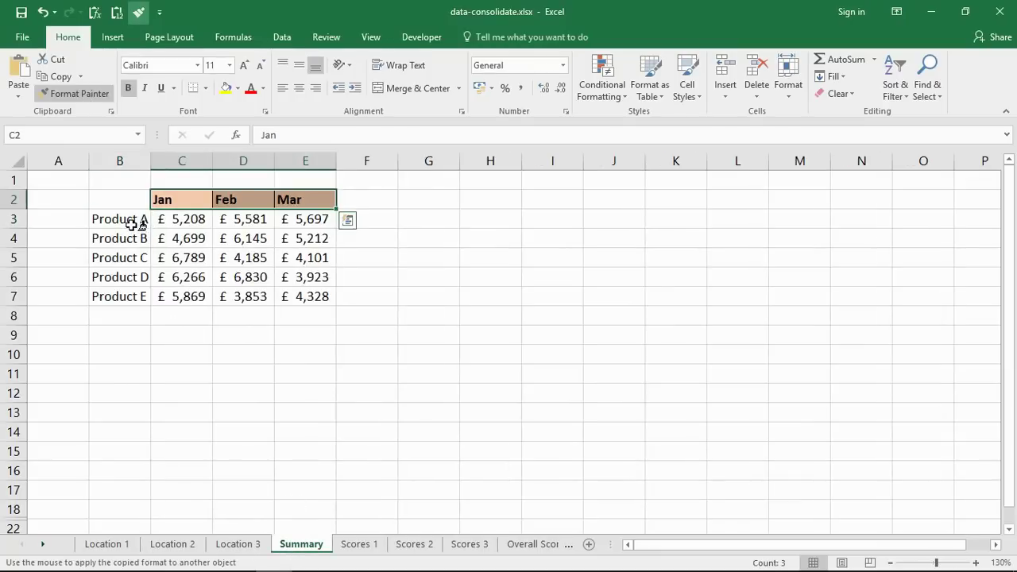
pyautogui.moveTo(133, 221); pyautogui.dragTo(139, 297)
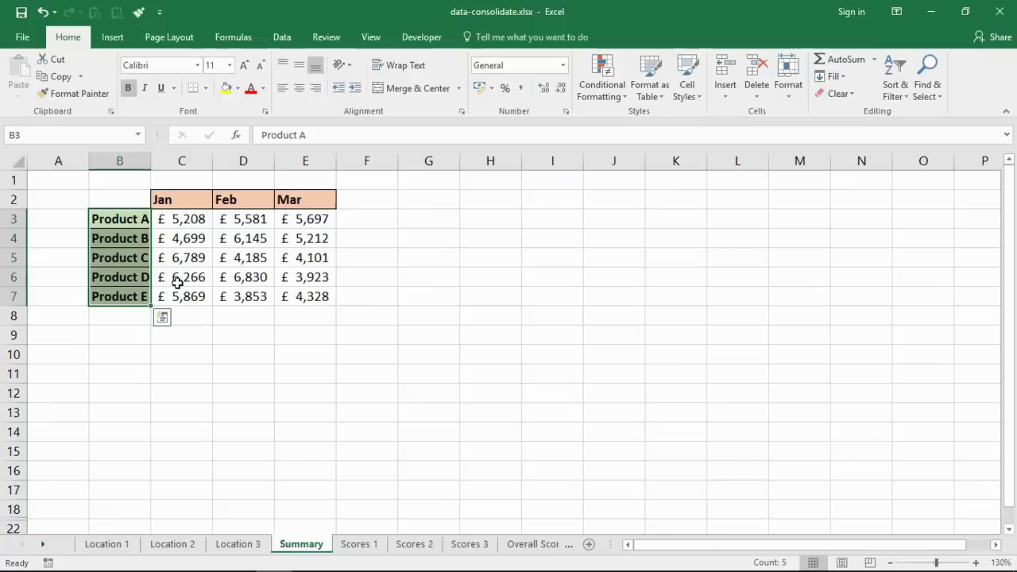
pyautogui.doubleClick(150, 163)
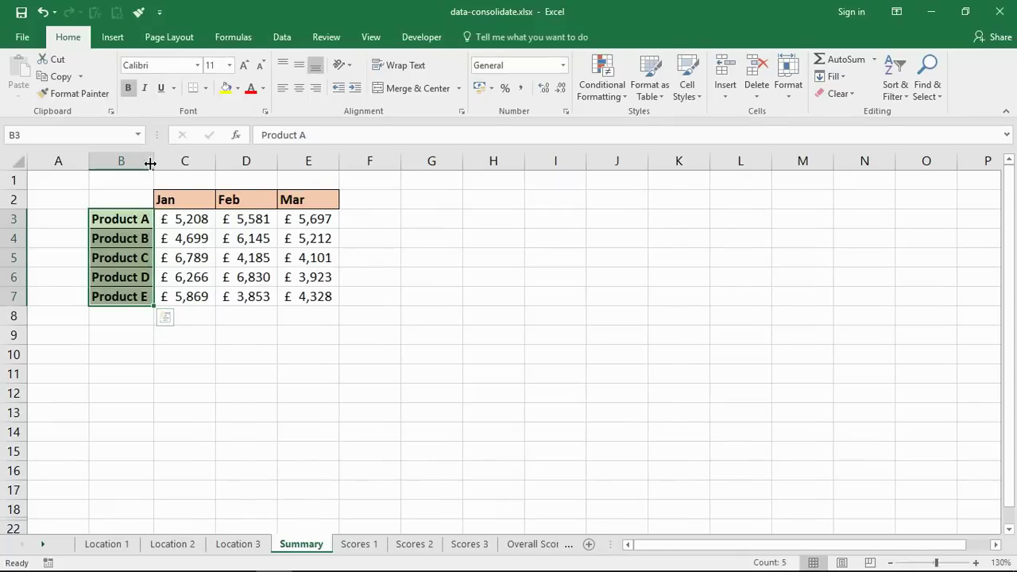
pyautogui.moveTo(211, 225); pyautogui.dragTo(301, 290)
pyautogui.moveTo(182, 221); pyautogui.dragTo(312, 301)
pyautogui.click(314, 311)
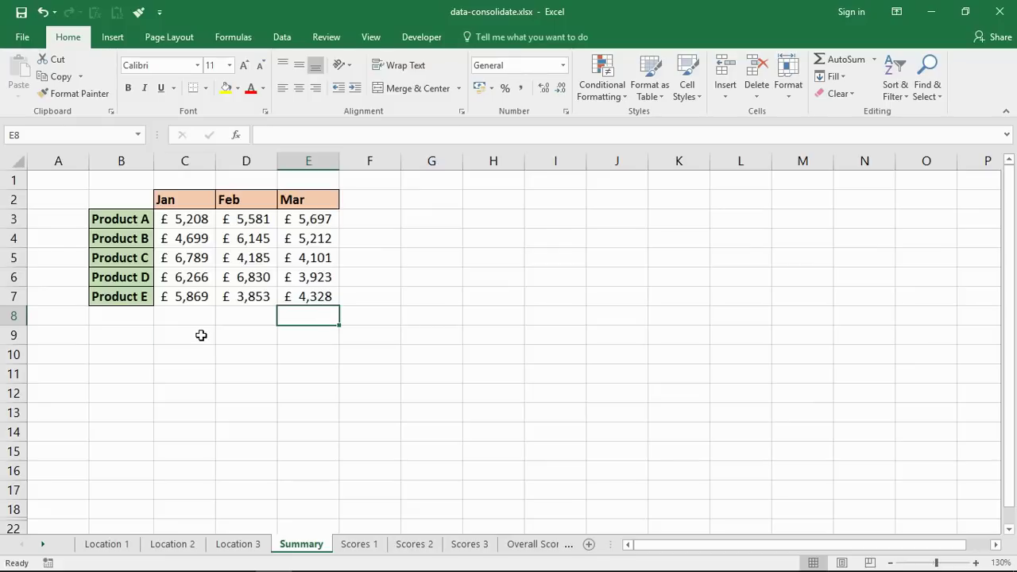
pyautogui.click(201, 335)
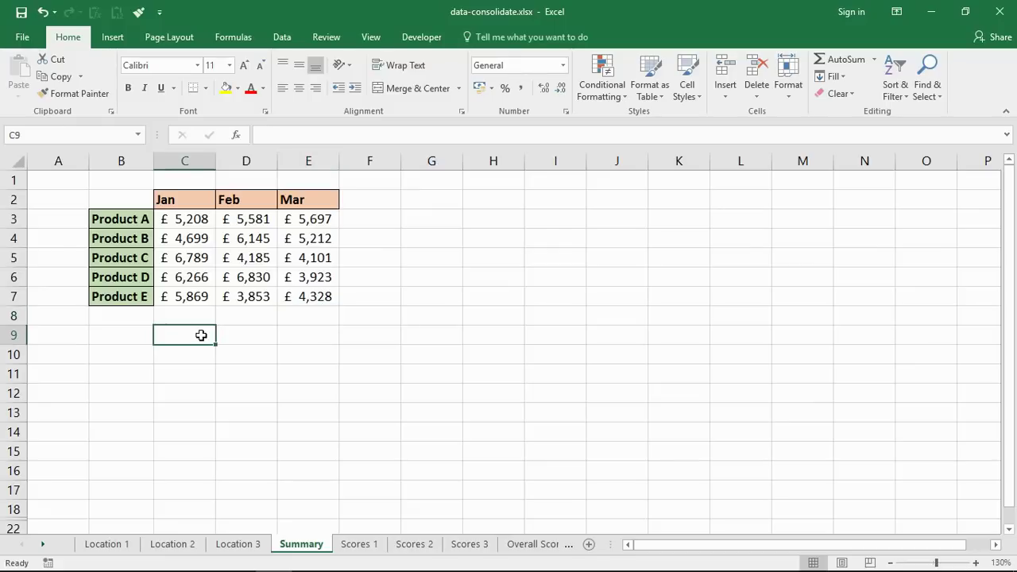
pyautogui.click(283, 36)
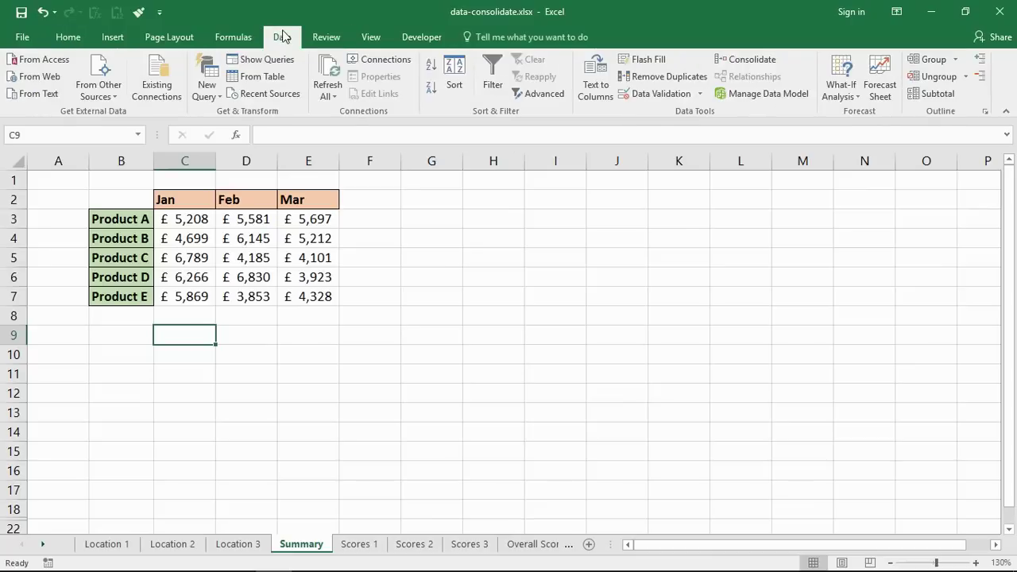
pyautogui.click(740, 61)
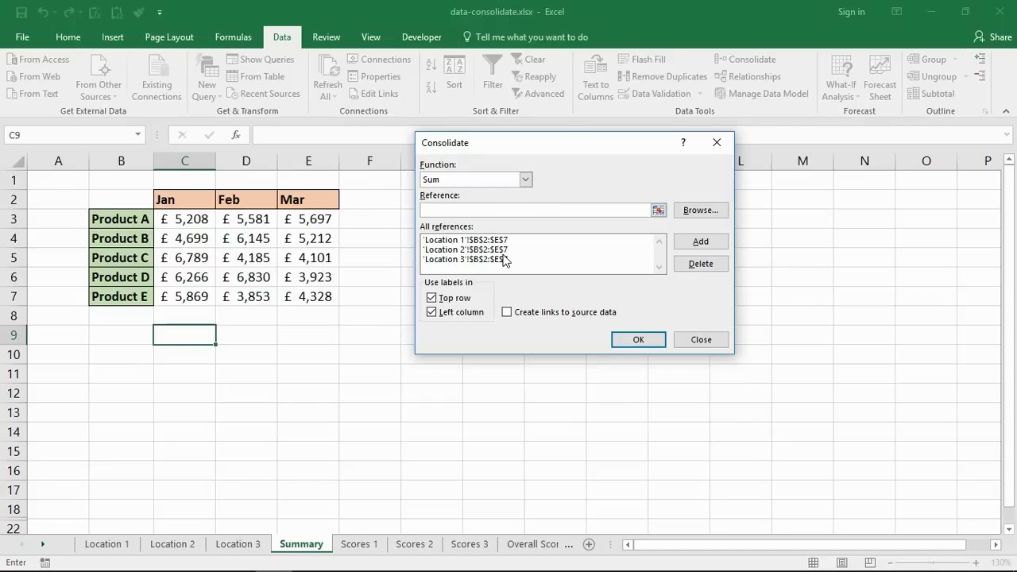
pyautogui.click(713, 343)
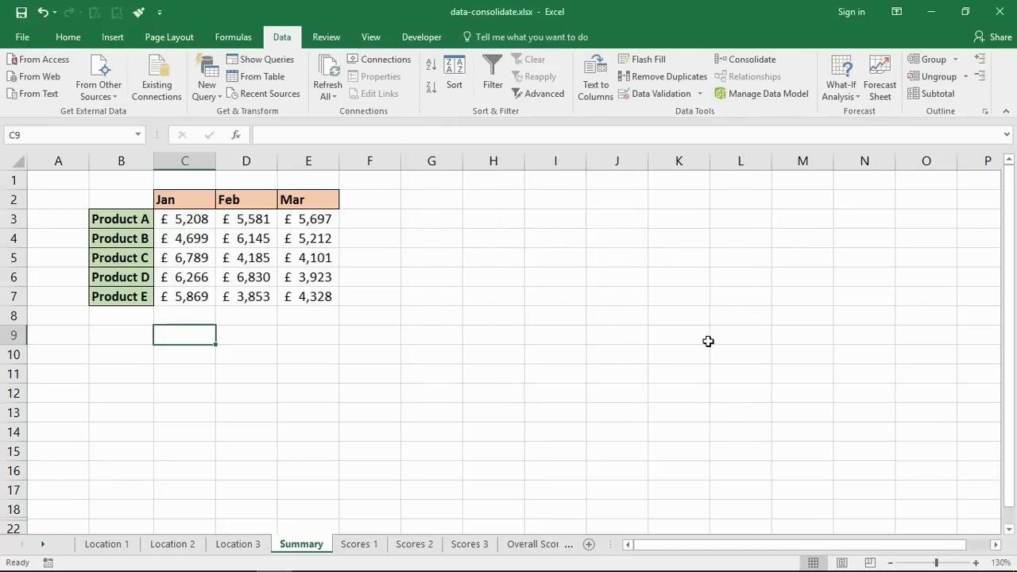
# Check the empty Overall Scores sheet, then bring up Scores 1
pyautogui.click(531, 545)
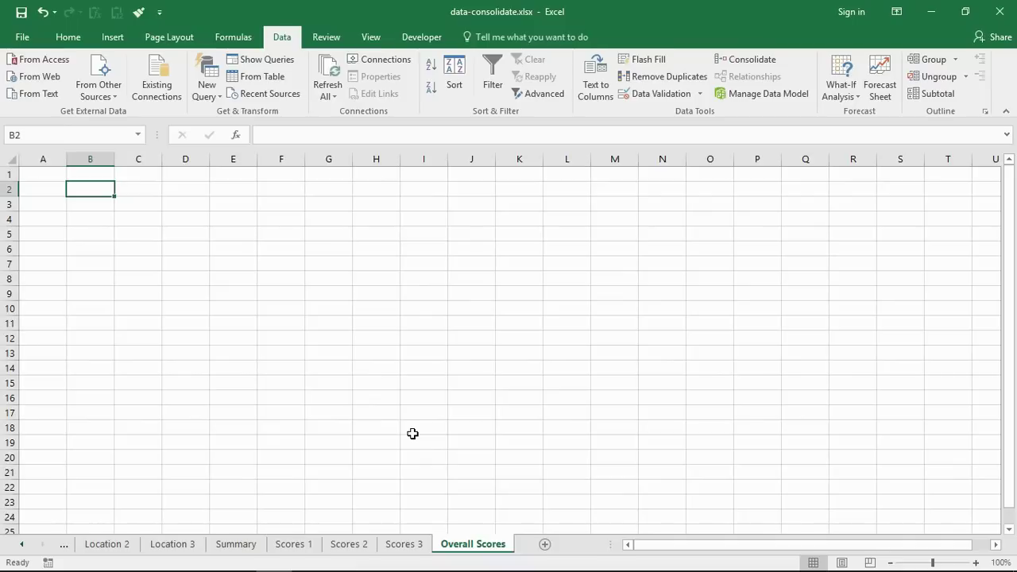
pyautogui.click(314, 547)
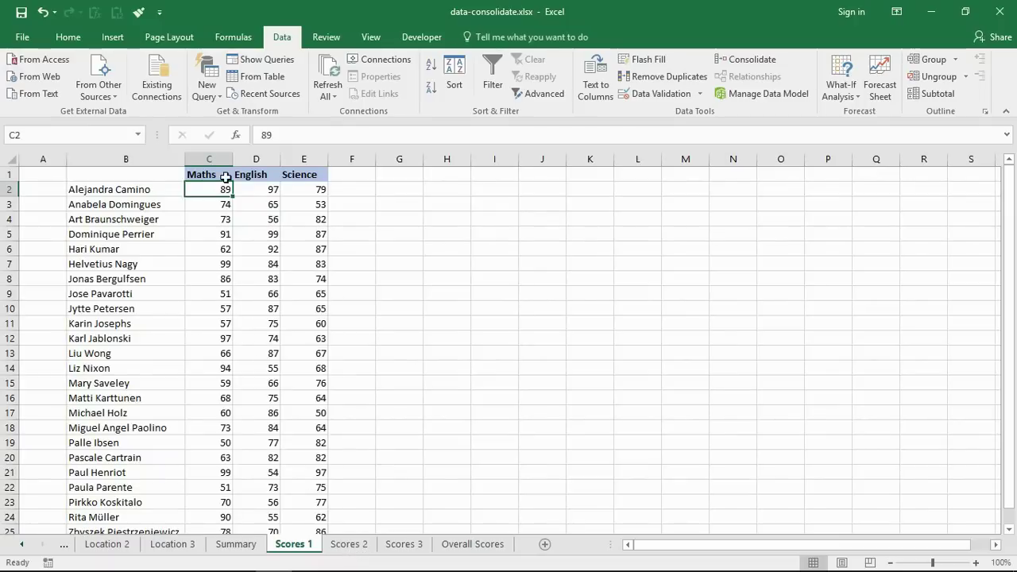
pyautogui.moveTo(226, 175); pyautogui.dragTo(296, 176)
pyautogui.moveTo(157, 188); pyautogui.dragTo(147, 398)
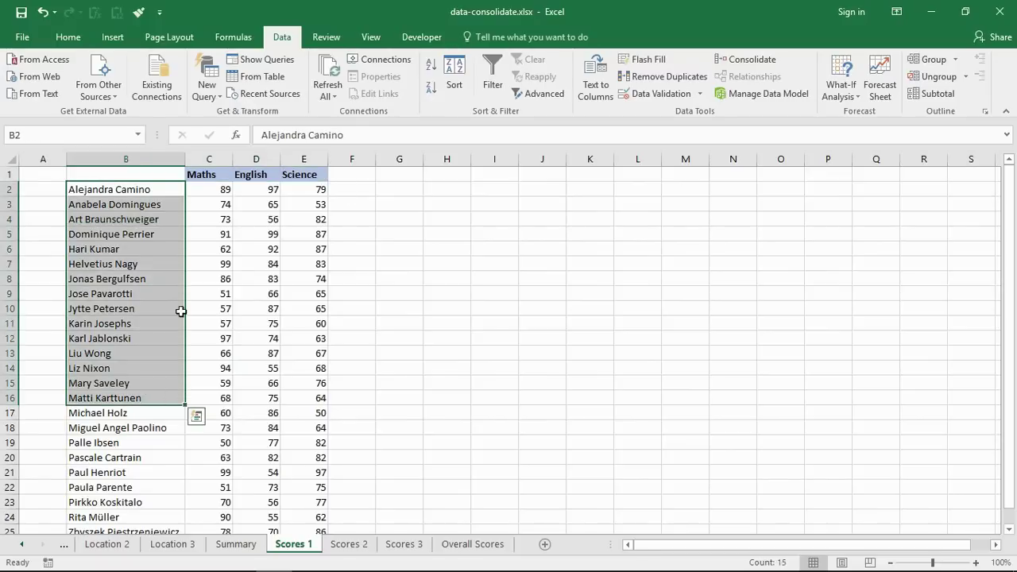
pyautogui.moveTo(220, 216); pyautogui.dragTo(289, 280)
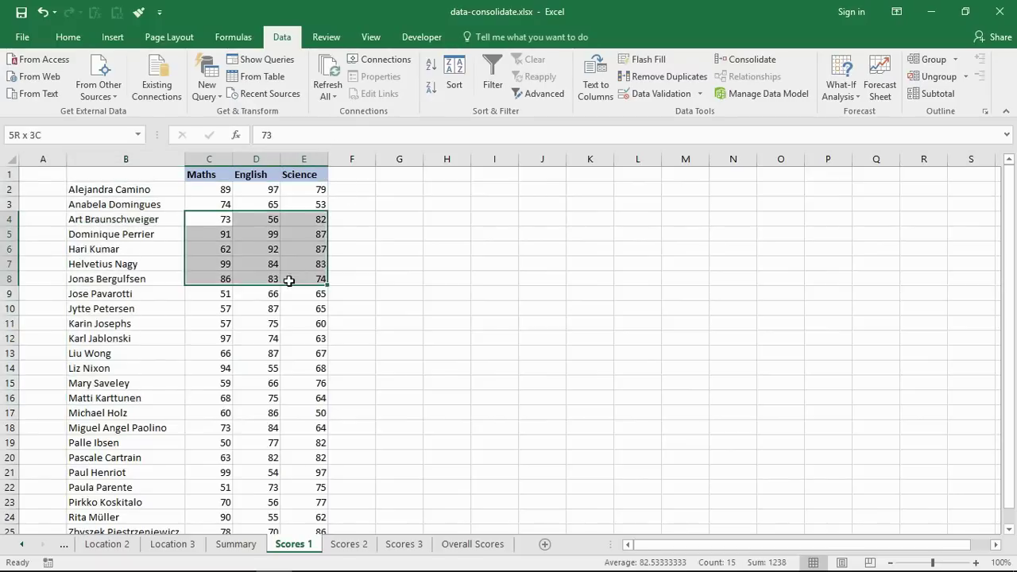
pyautogui.click(128, 310)
pyautogui.click(208, 177)
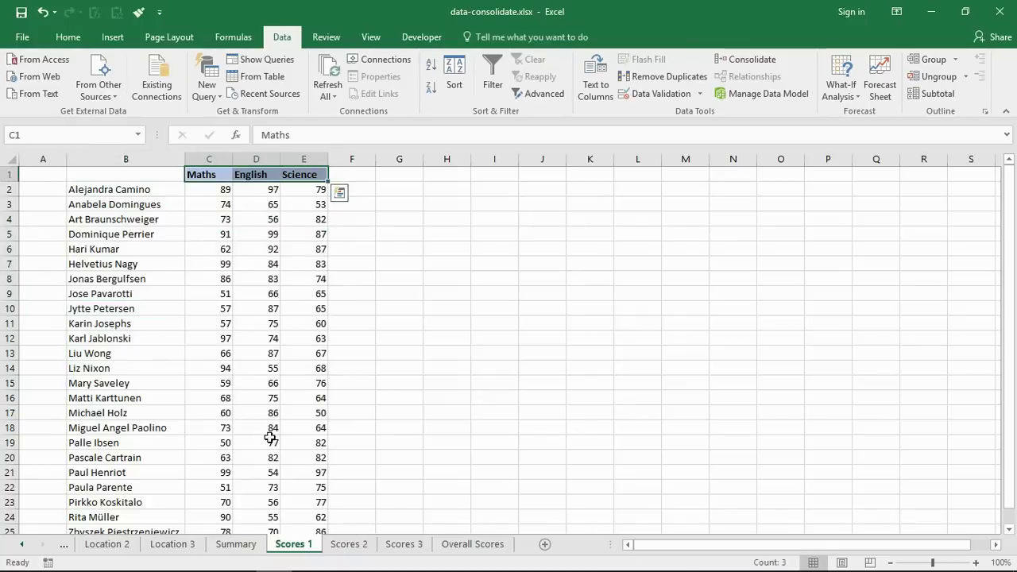
pyautogui.click(349, 544)
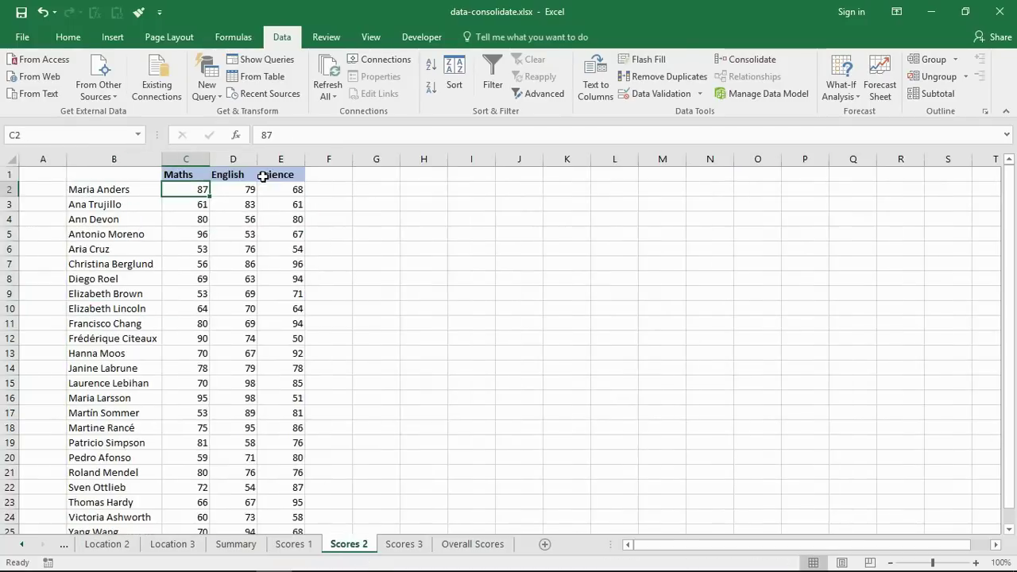
pyautogui.click(397, 545)
pyautogui.click(279, 218)
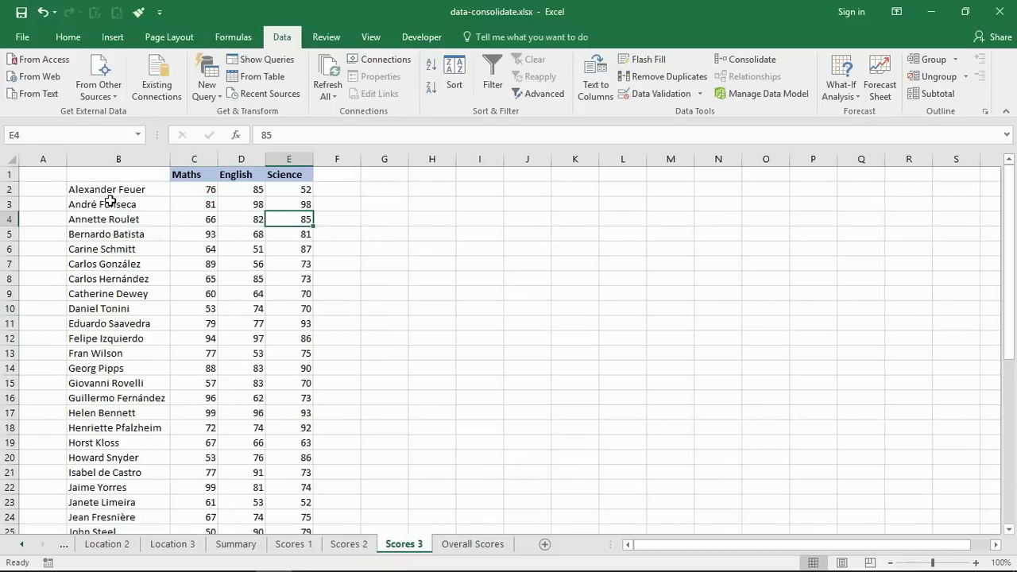
pyautogui.moveTo(116, 187); pyautogui.dragTo(119, 264)
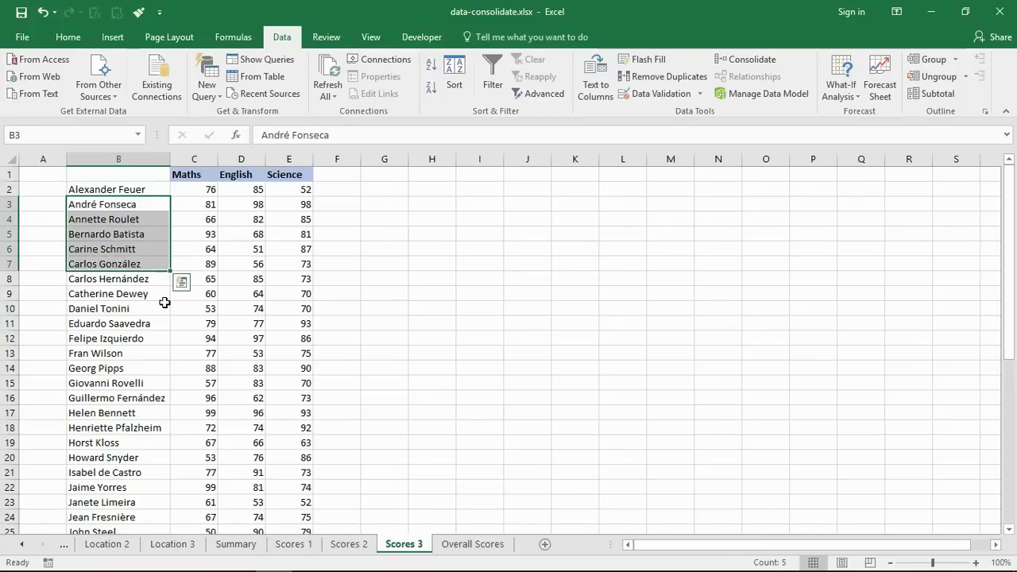
pyautogui.click(347, 549)
pyautogui.click(300, 546)
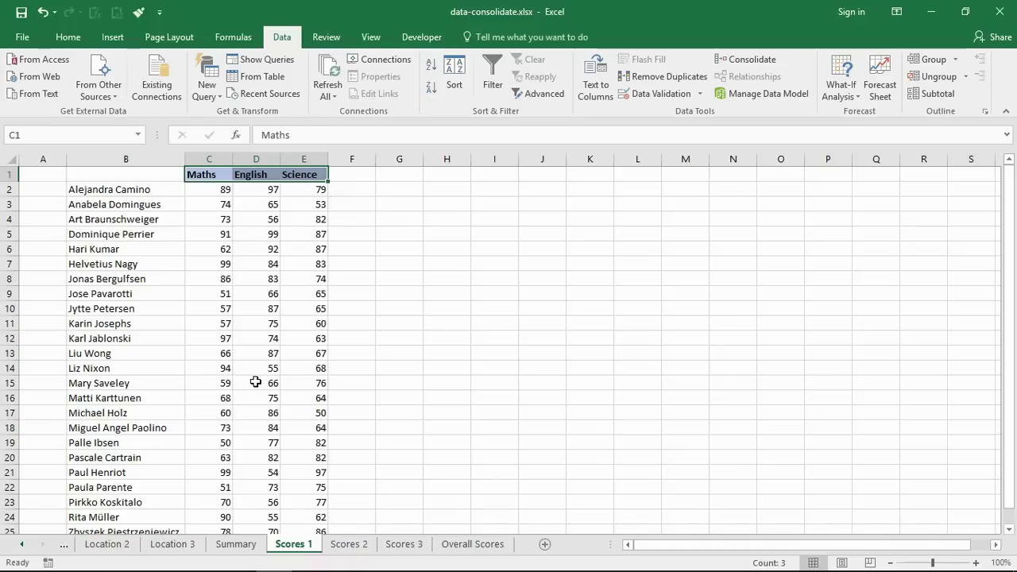
# On the Overall Scores sheet, open Consolidate with Sum kept as the function
pyautogui.click(475, 544)
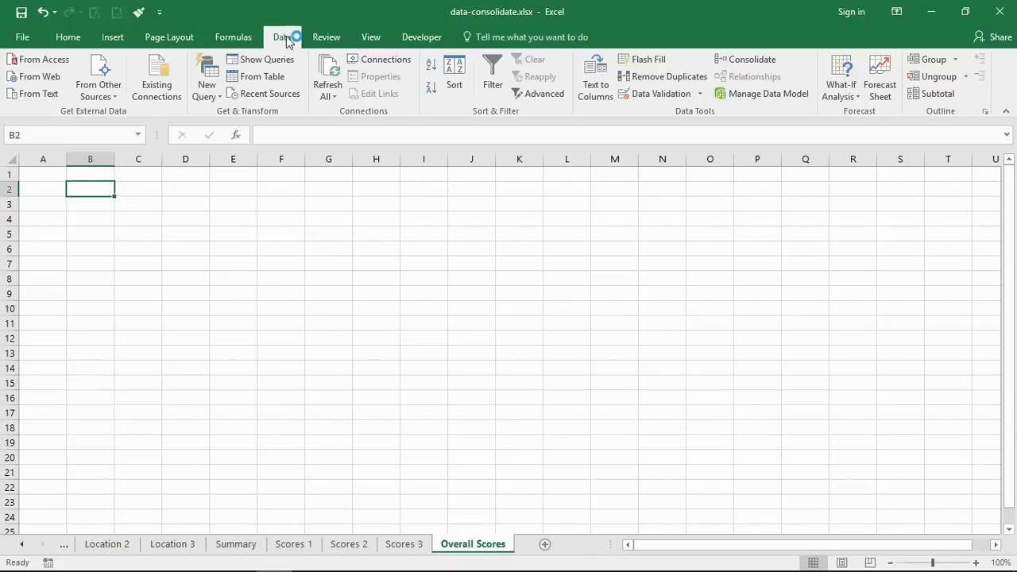
pyautogui.click(735, 59)
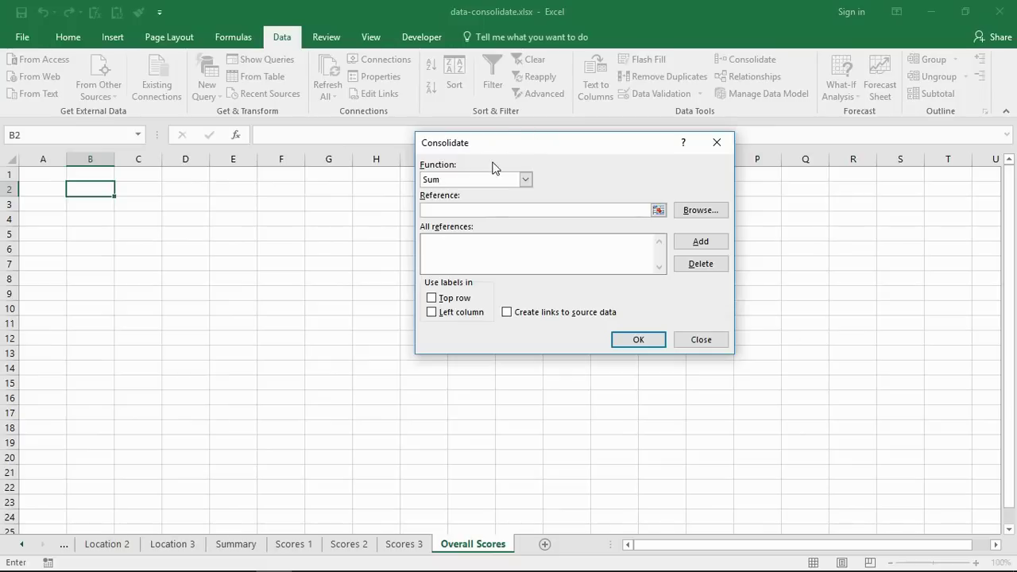
pyautogui.click(526, 180)
pyautogui.click(526, 181)
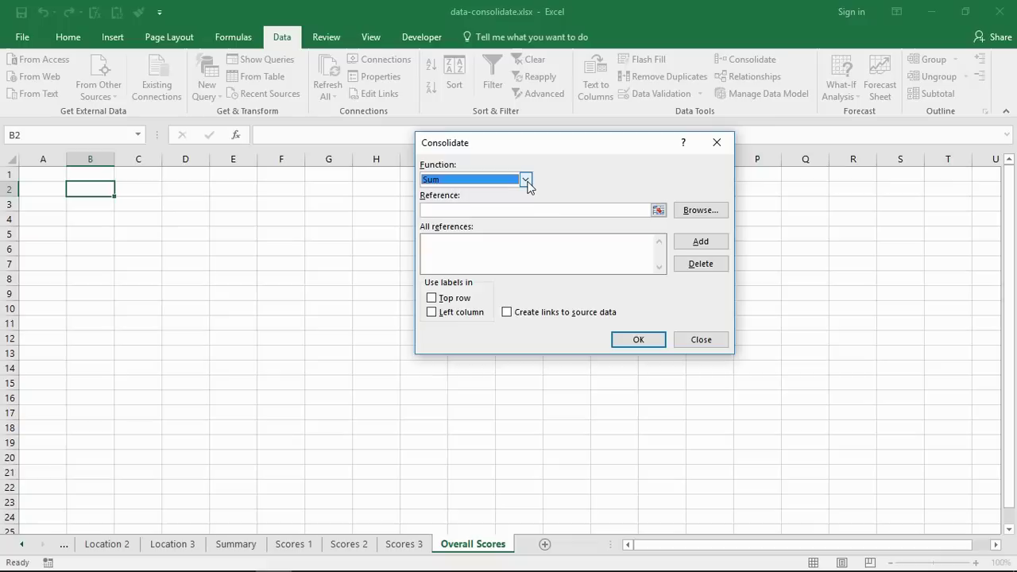
pyautogui.click(518, 208)
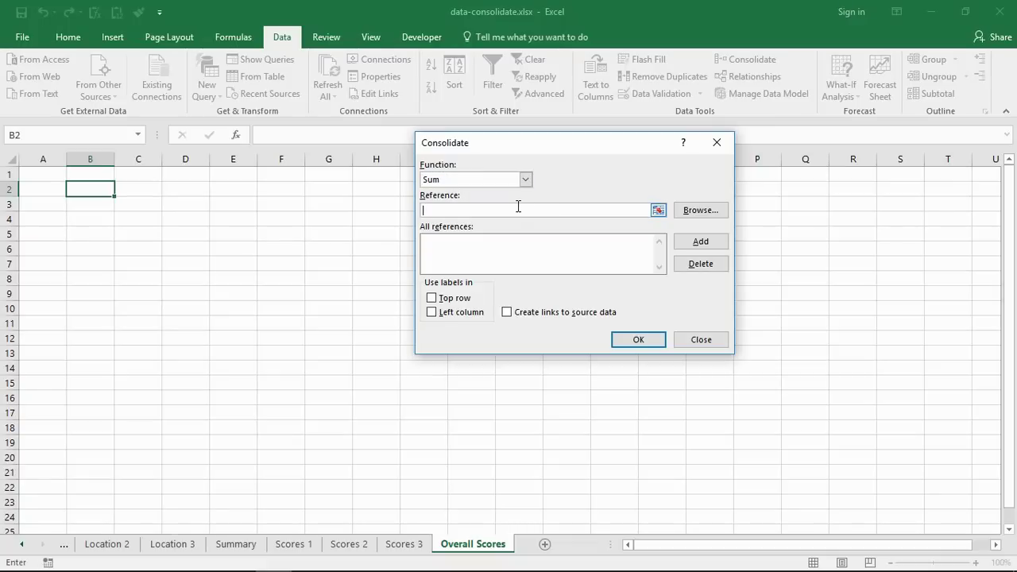
# Add the B1:E25 ranges from Scores 1 and Scores 2 as consolidation references
pyautogui.click(305, 545)
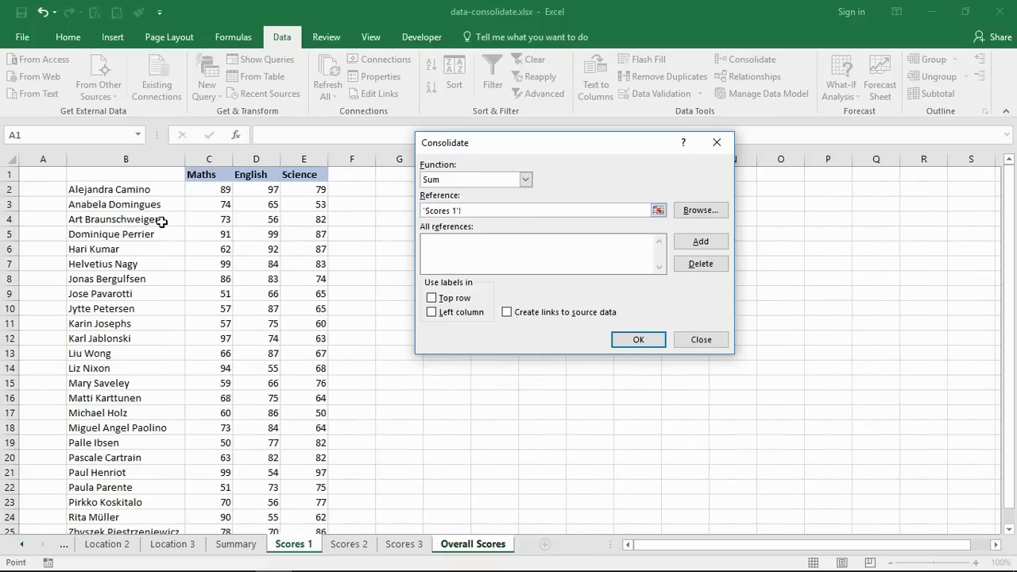
pyautogui.moveTo(139, 173); pyautogui.dragTo(300, 498)
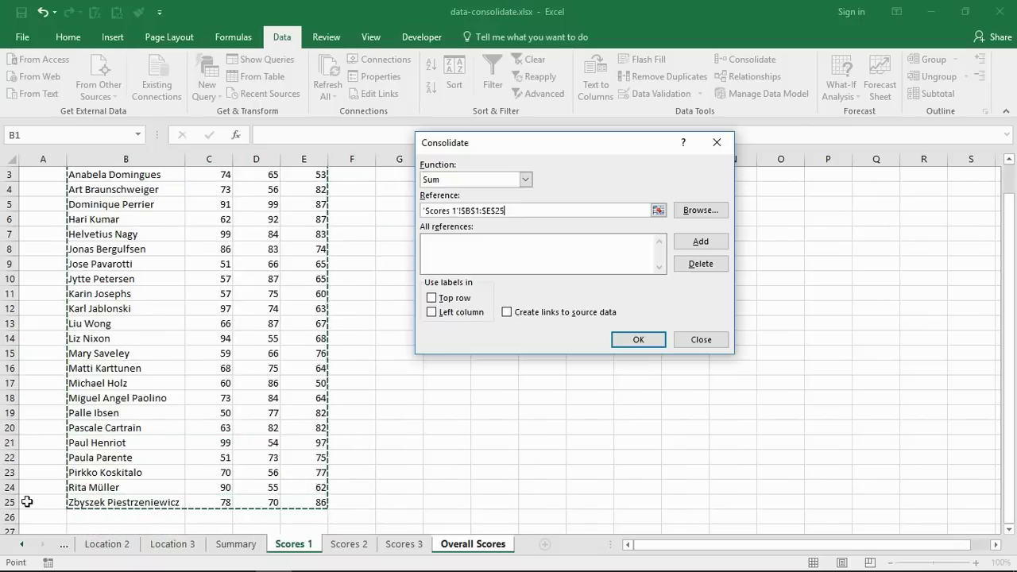
pyautogui.click(701, 242)
pyautogui.click(347, 545)
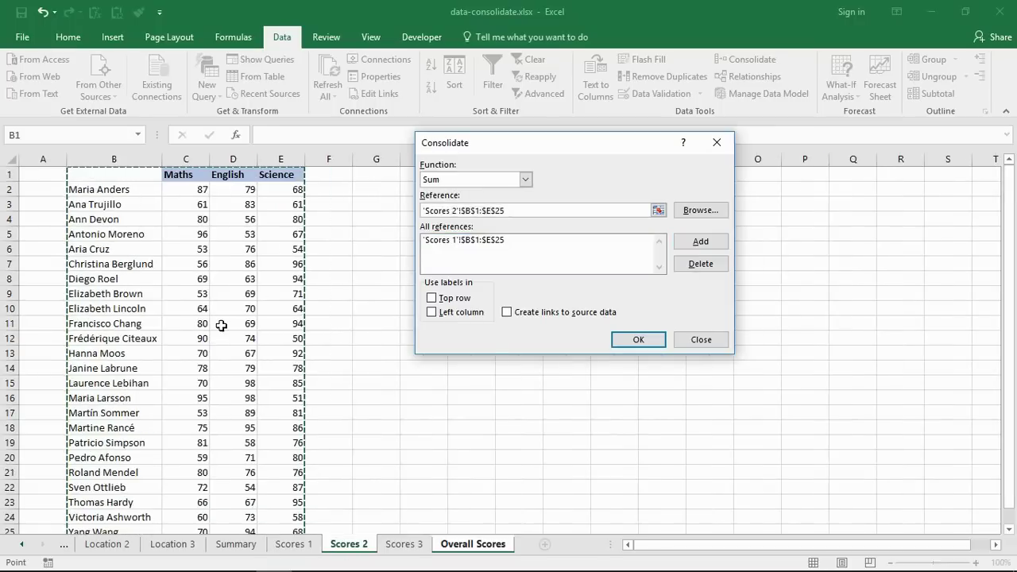
pyautogui.scroll(-1, 220, 328)
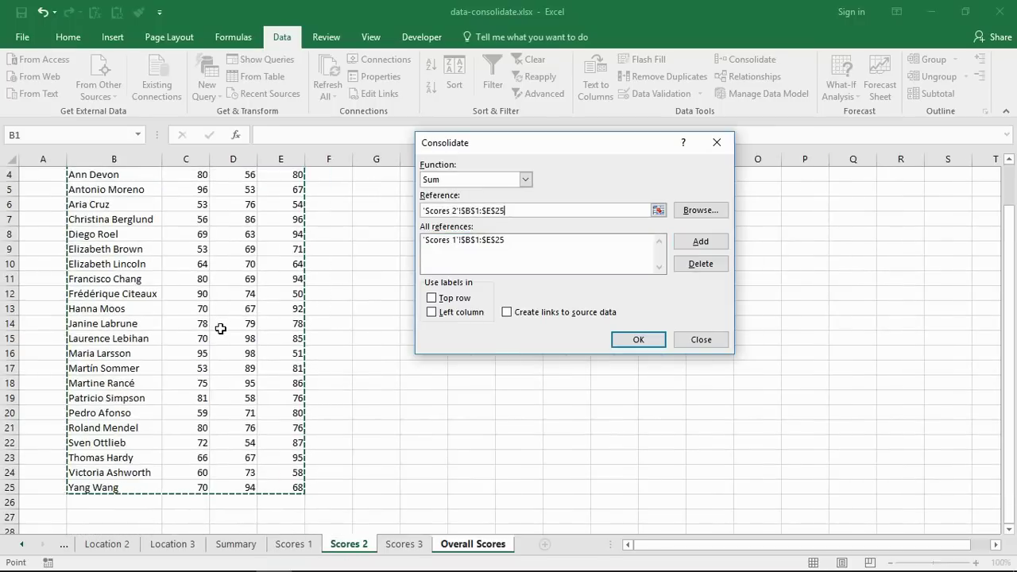
pyautogui.scroll(1, 220, 328)
pyautogui.scroll(1, 220, 328)
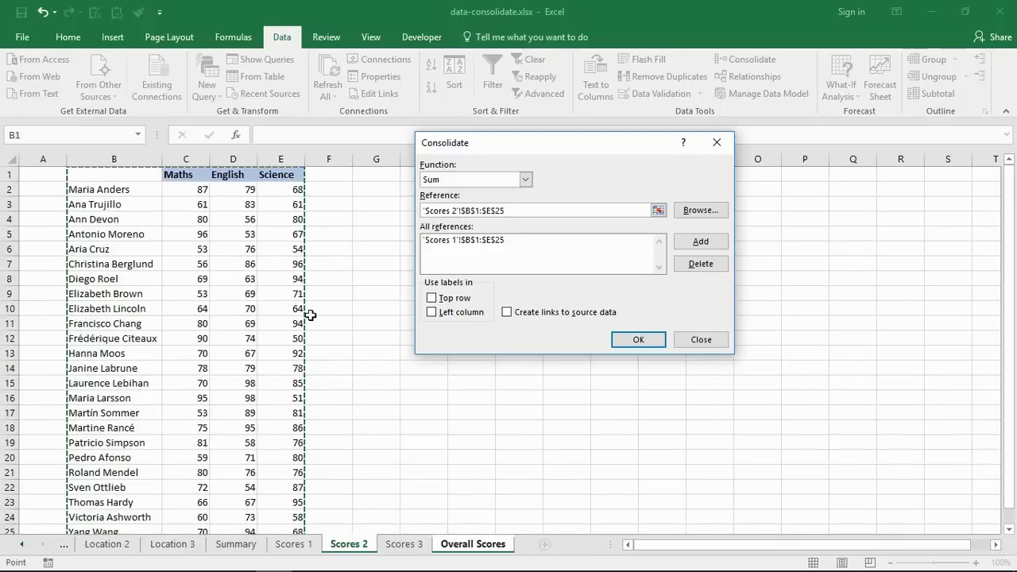
pyautogui.click(690, 243)
# Add Scores 3 B1:E44 and turn on Top row and Left column labels
pyautogui.click(399, 545)
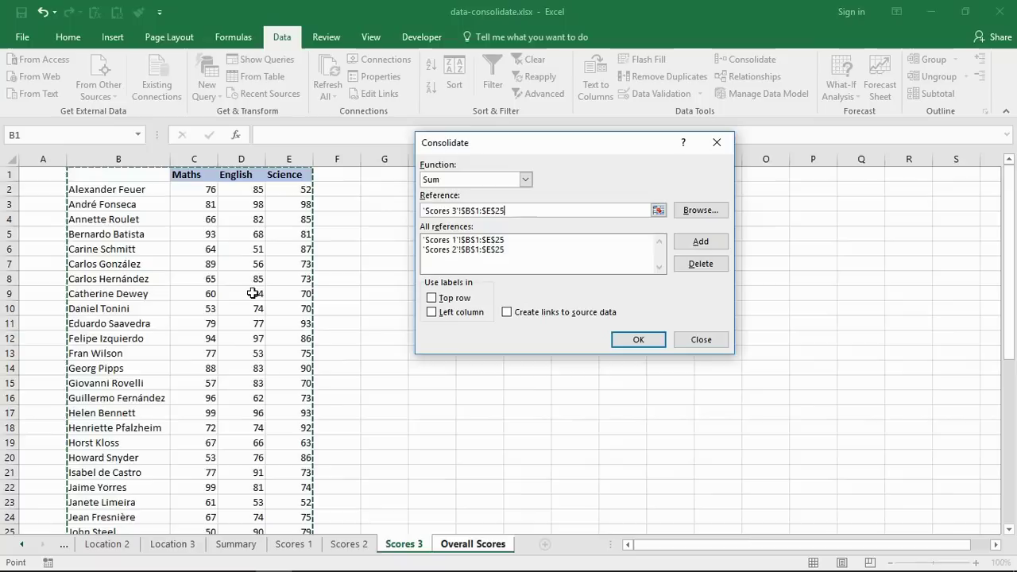
pyautogui.scroll(-2, 252, 298)
pyautogui.scroll(-2, 252, 297)
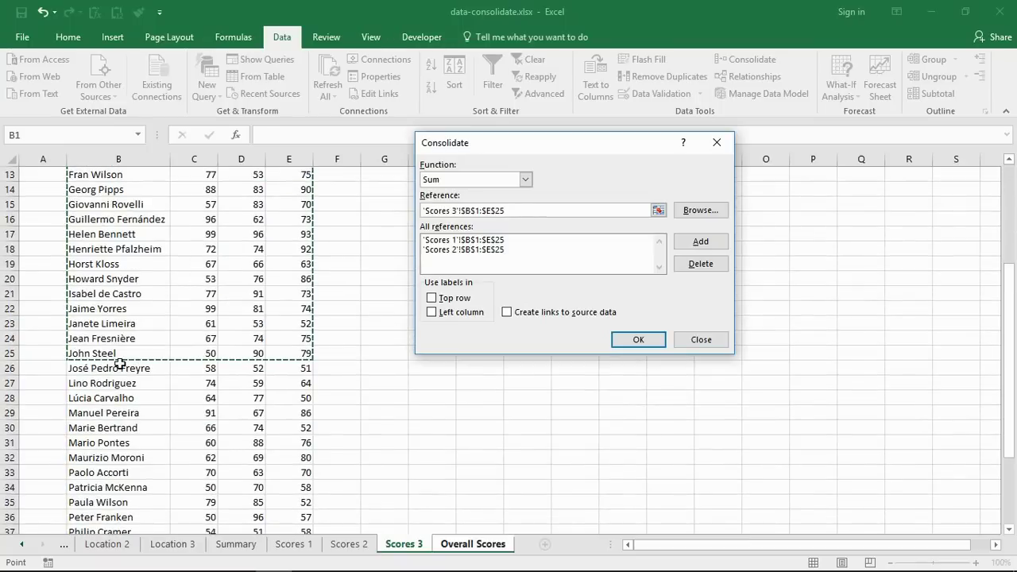
pyautogui.scroll(4, 207, 375)
pyautogui.moveTo(153, 177); pyautogui.dragTo(310, 499)
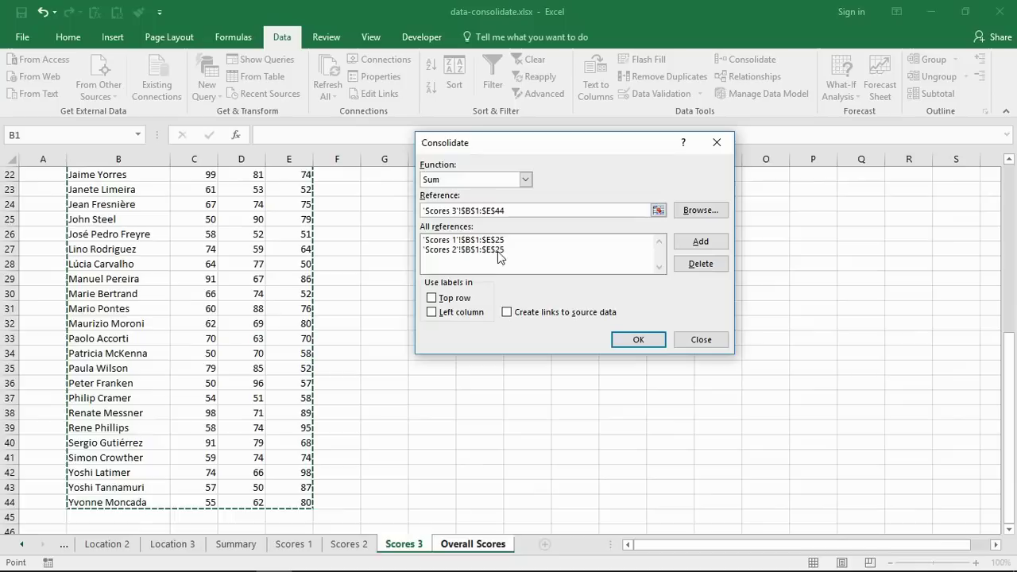
pyautogui.click(693, 242)
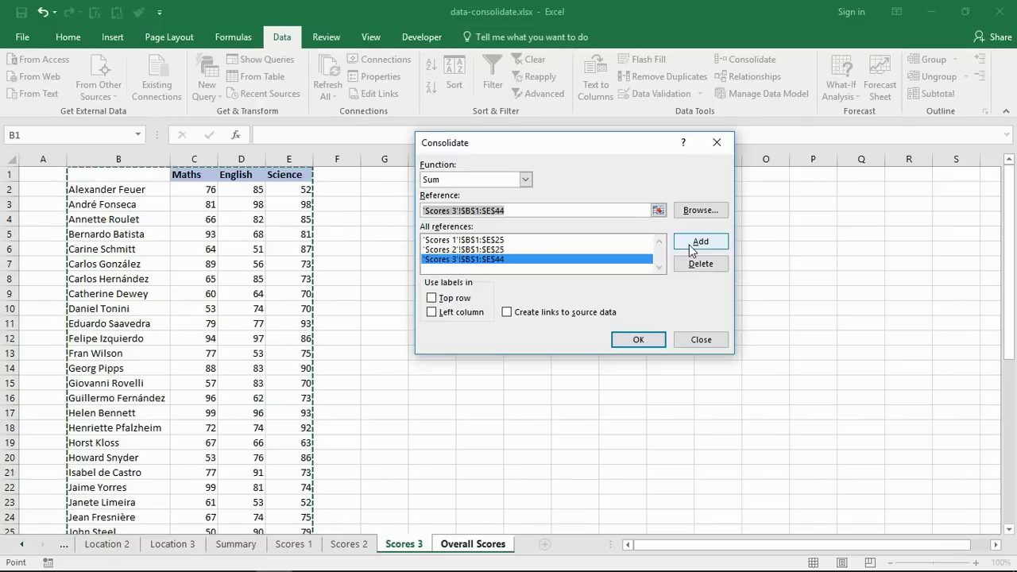
pyautogui.click(431, 298)
pyautogui.click(433, 312)
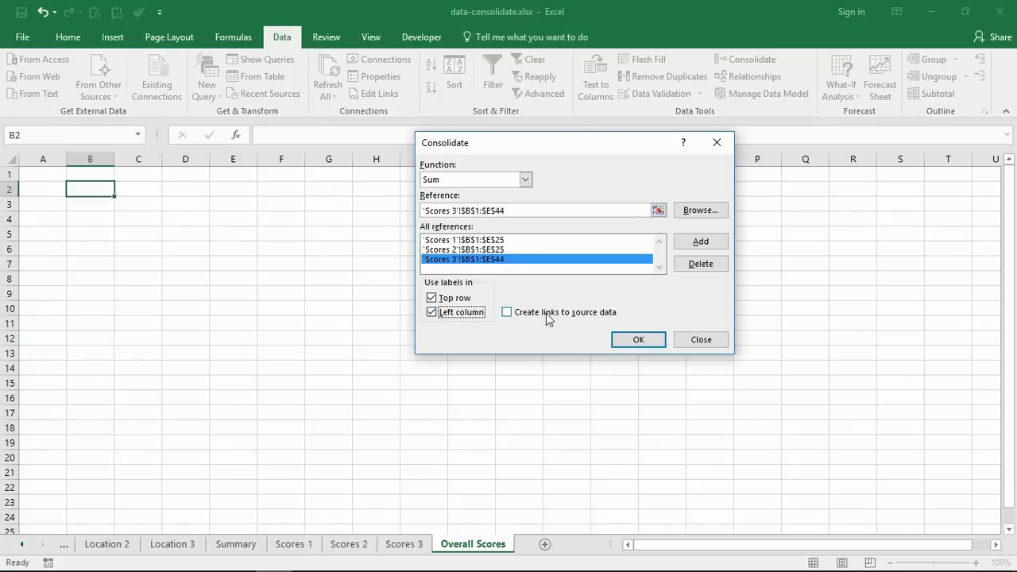
# Run the consolidation onto Overall Scores and inspect the resulting score block
pyautogui.click(646, 341)
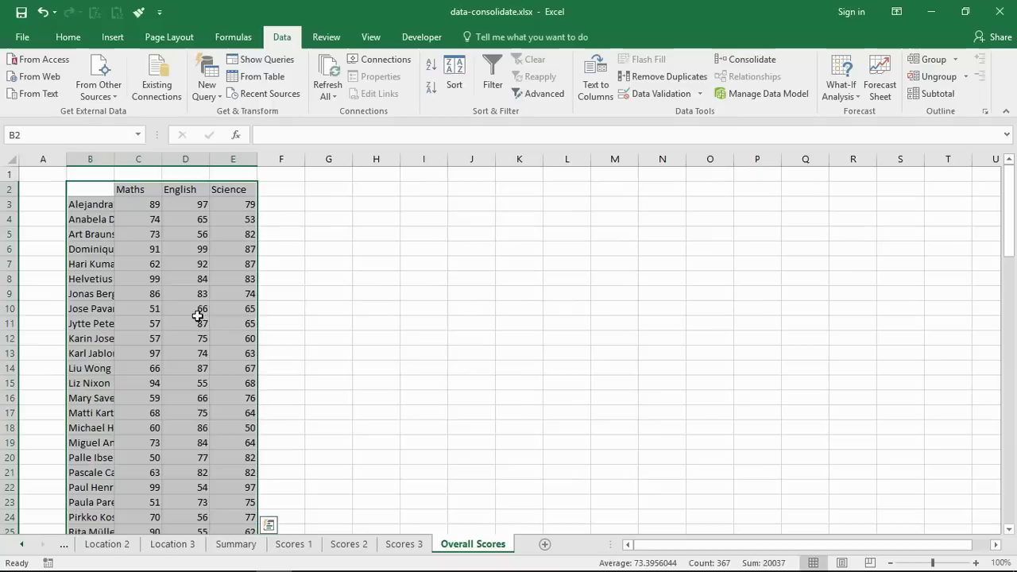
pyautogui.moveTo(148, 204); pyautogui.dragTo(246, 387)
pyautogui.click(325, 383)
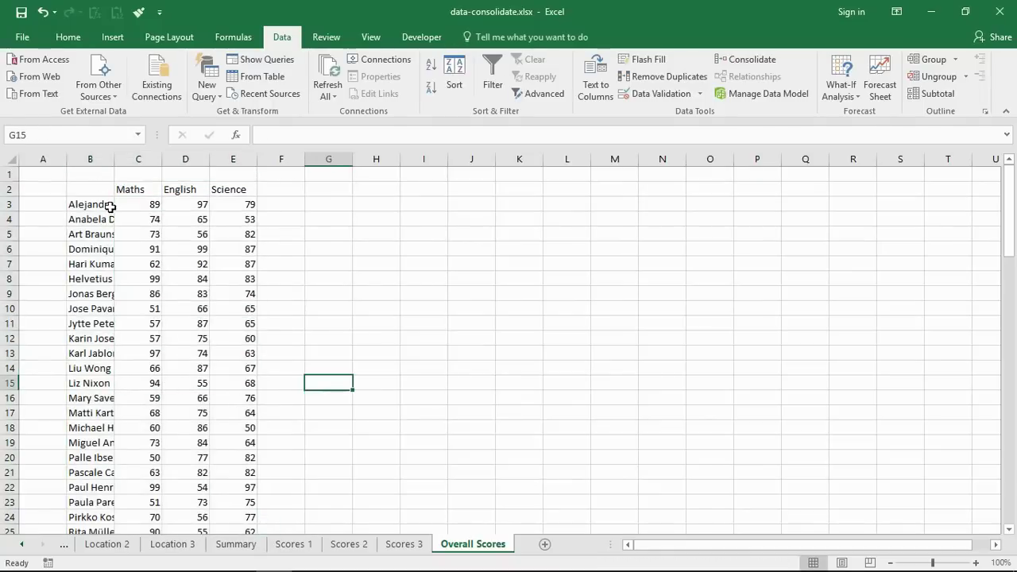
# Scroll through the consolidated scores down to row 93, the last student entry
pyautogui.moveTo(110, 205); pyautogui.dragTo(110, 410)
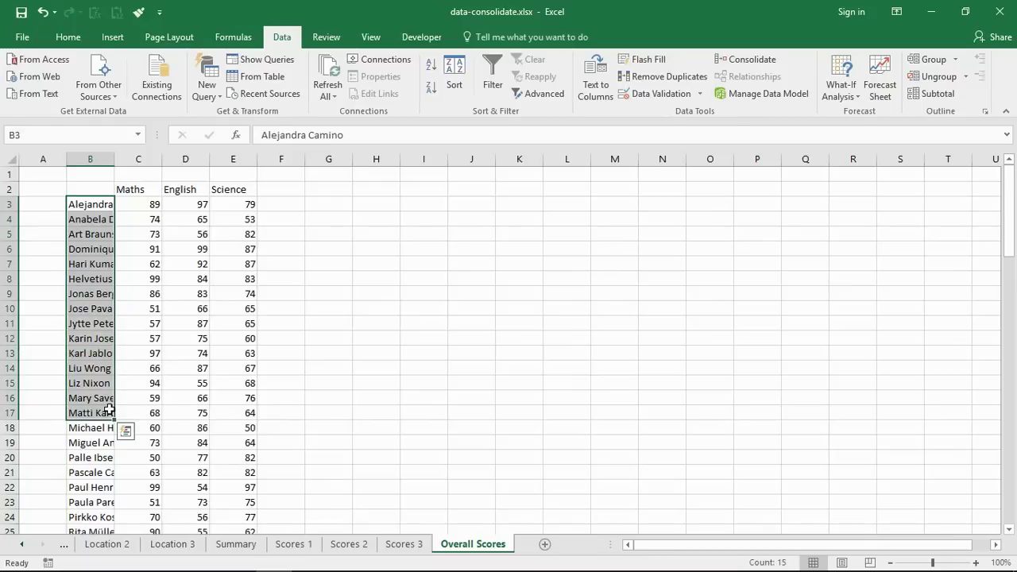
pyautogui.scroll(-1, 109, 410)
pyautogui.scroll(-3, 109, 410)
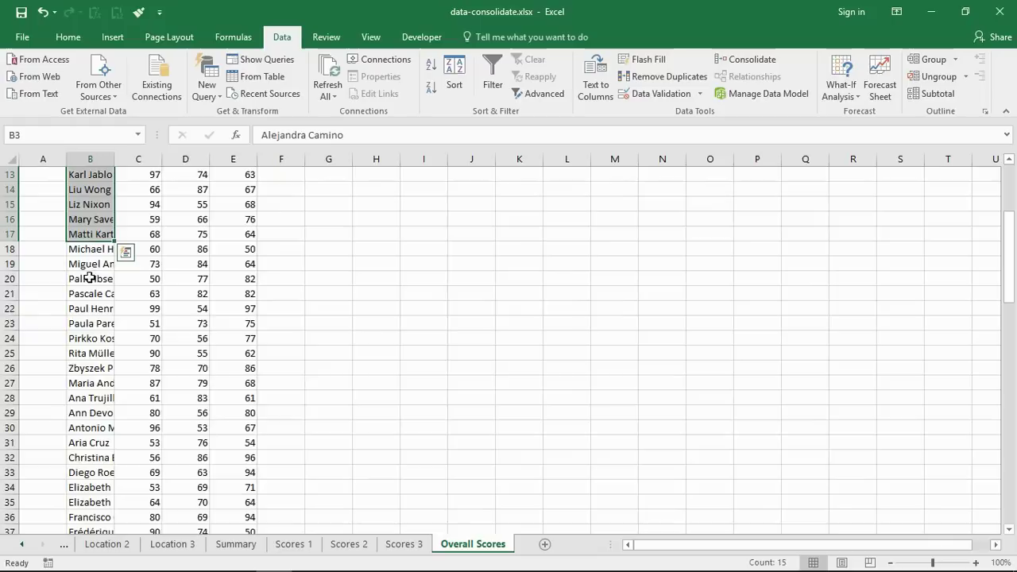
pyautogui.scroll(-3, 152, 337)
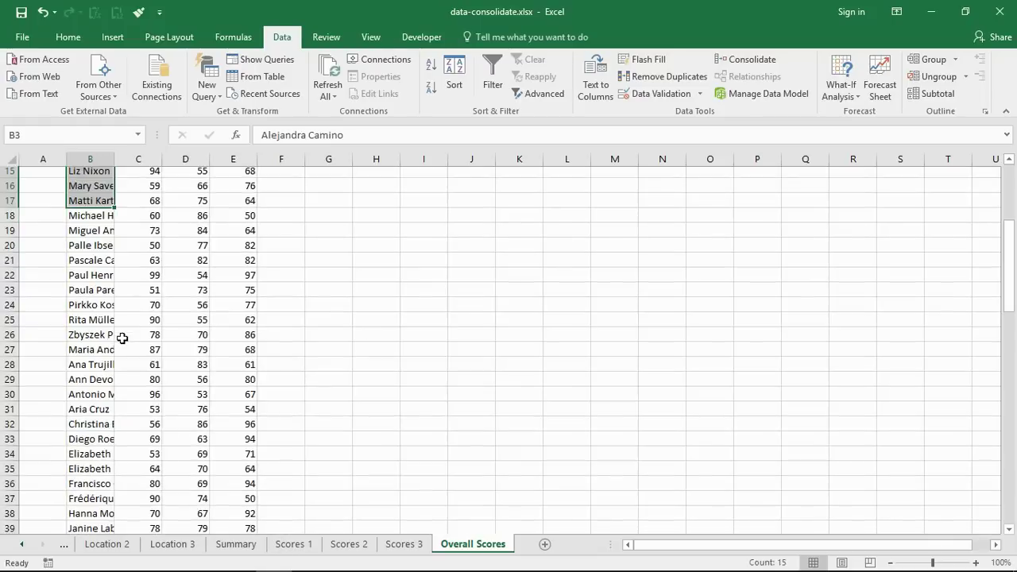
pyautogui.scroll(-7, 123, 339)
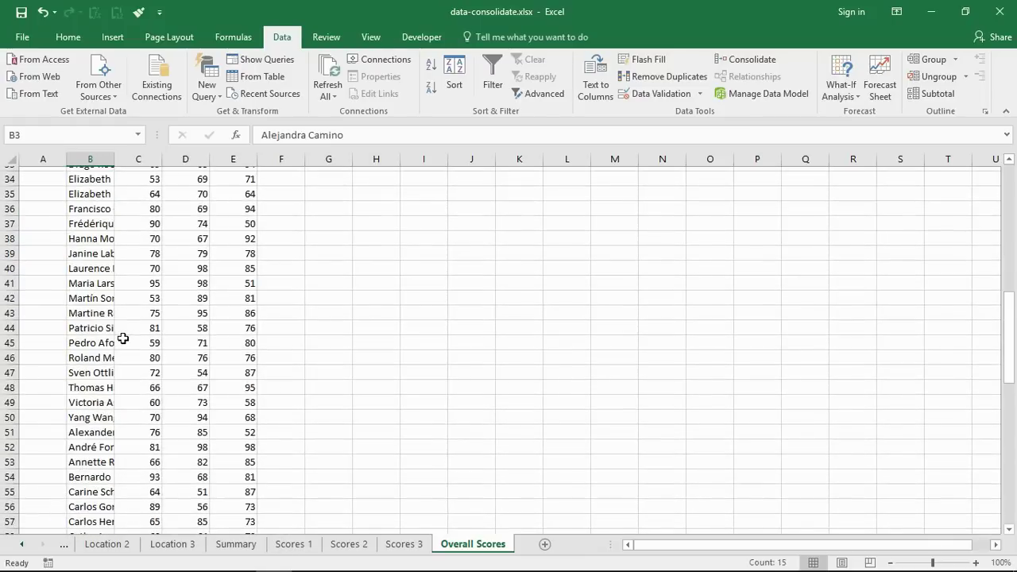
pyautogui.scroll(-4, 123, 339)
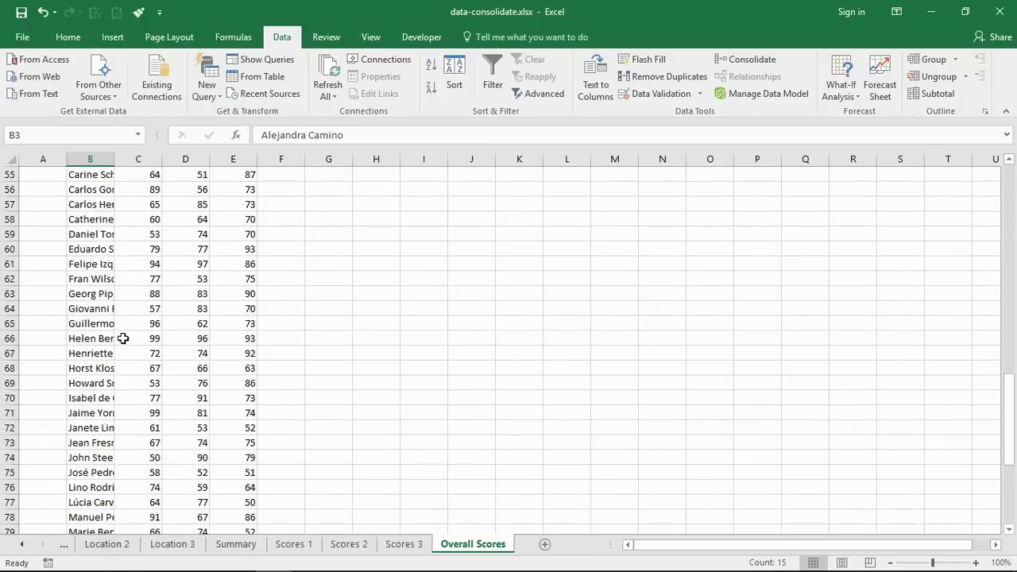
pyautogui.scroll(-7, 123, 338)
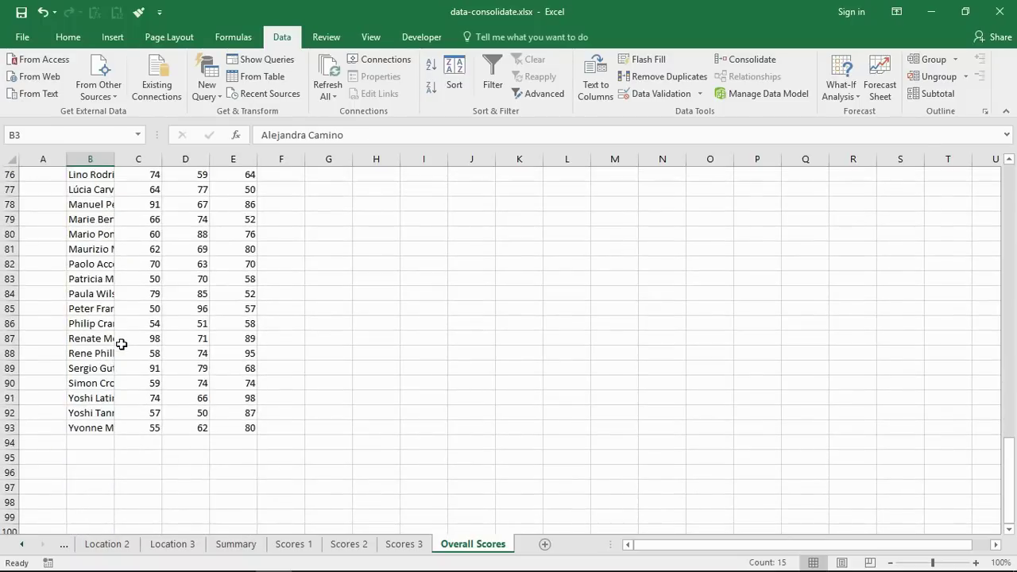
pyautogui.click(8, 427)
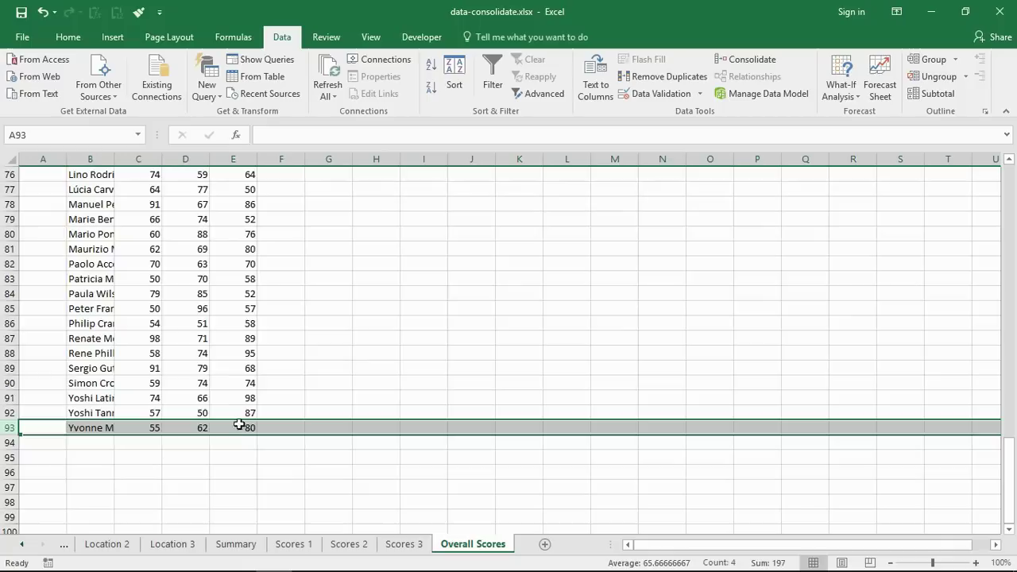
pyautogui.scroll(16, 236, 424)
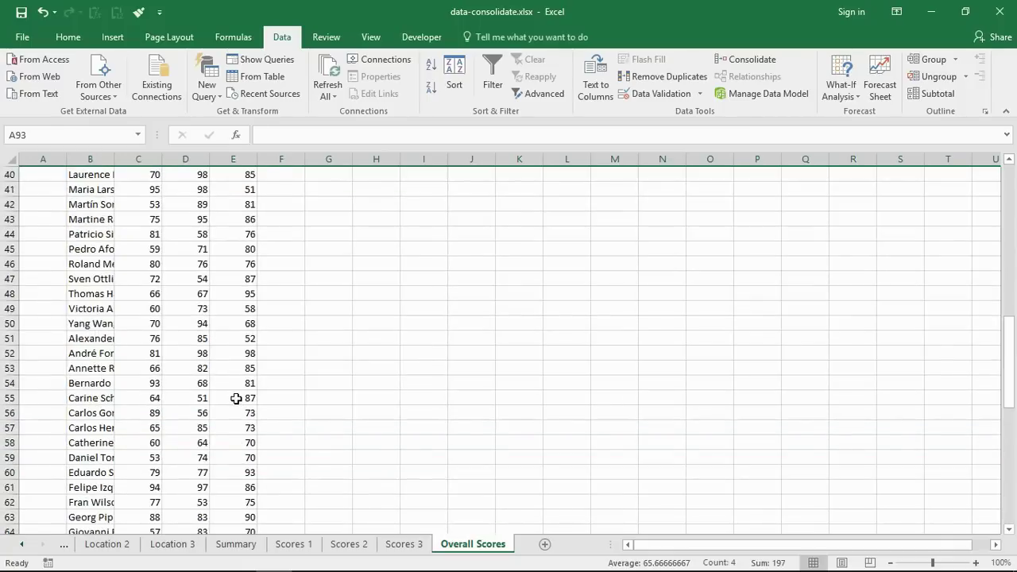
pyautogui.scroll(9, 231, 389)
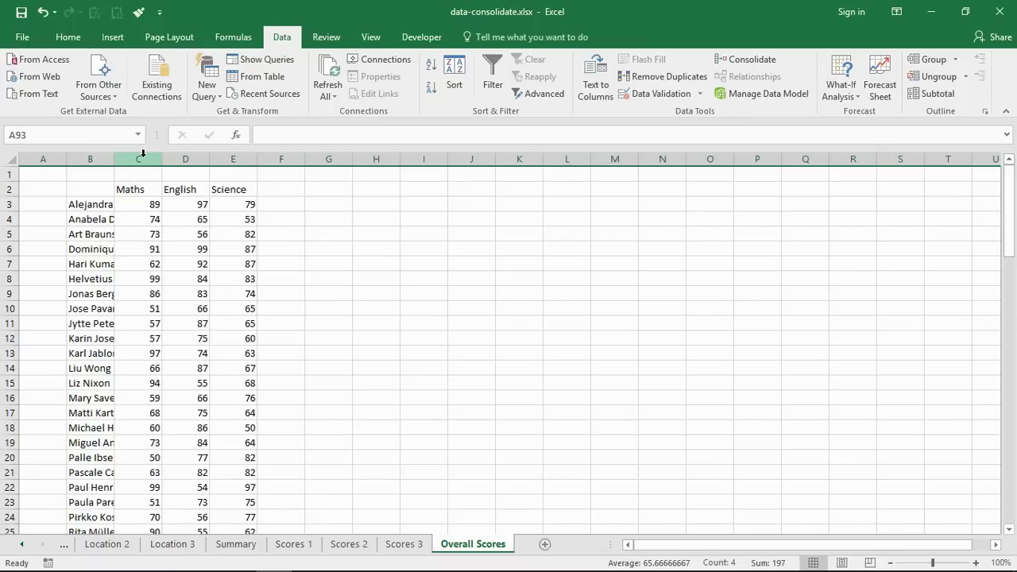
# Autofit column B to full names and Format Painter Scores 2's C1 header style onto C2:E2
pyautogui.doubleClick(113, 158)
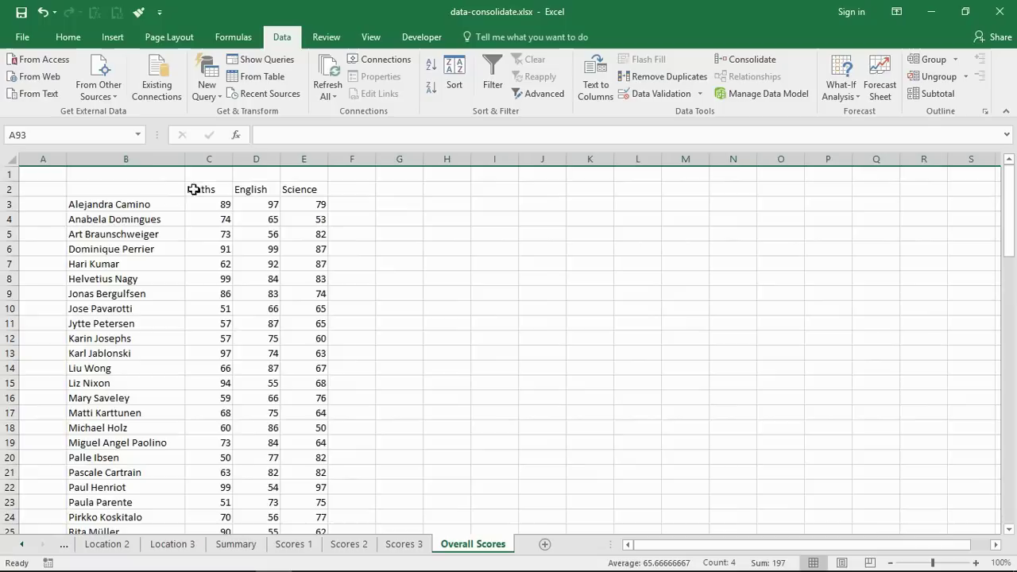
pyautogui.click(351, 544)
pyautogui.click(173, 170)
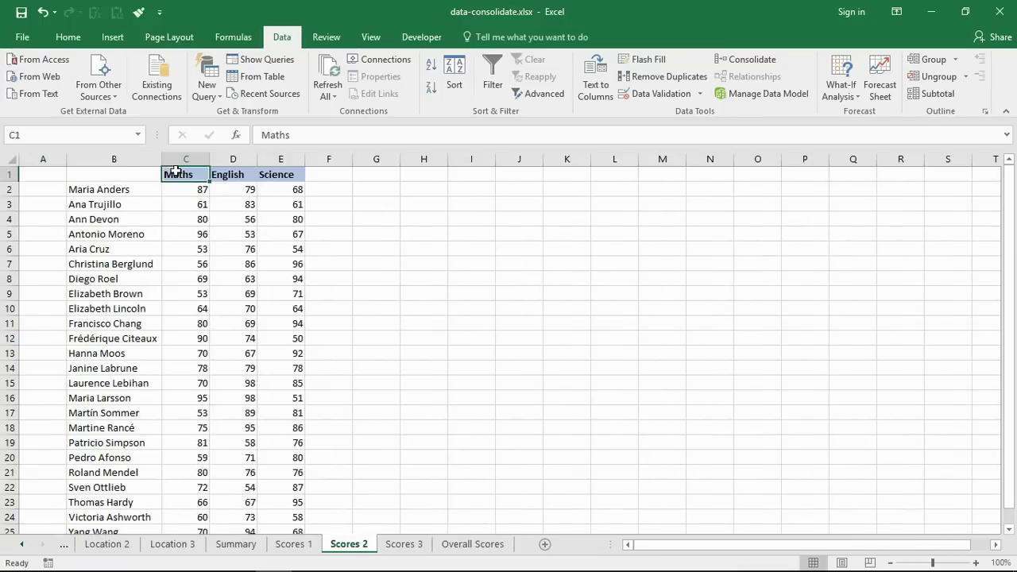
pyautogui.click(64, 40)
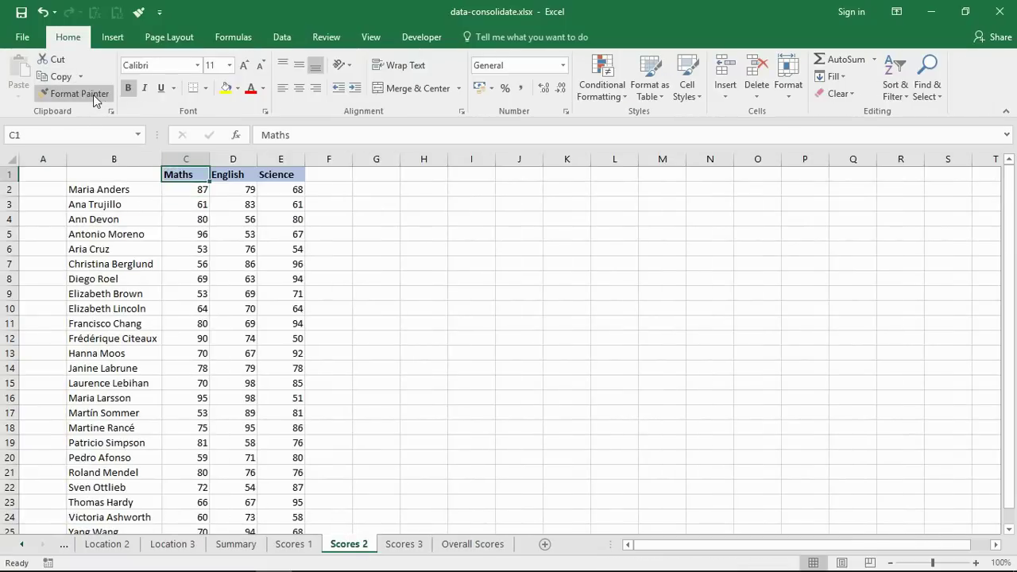
pyautogui.click(93, 95)
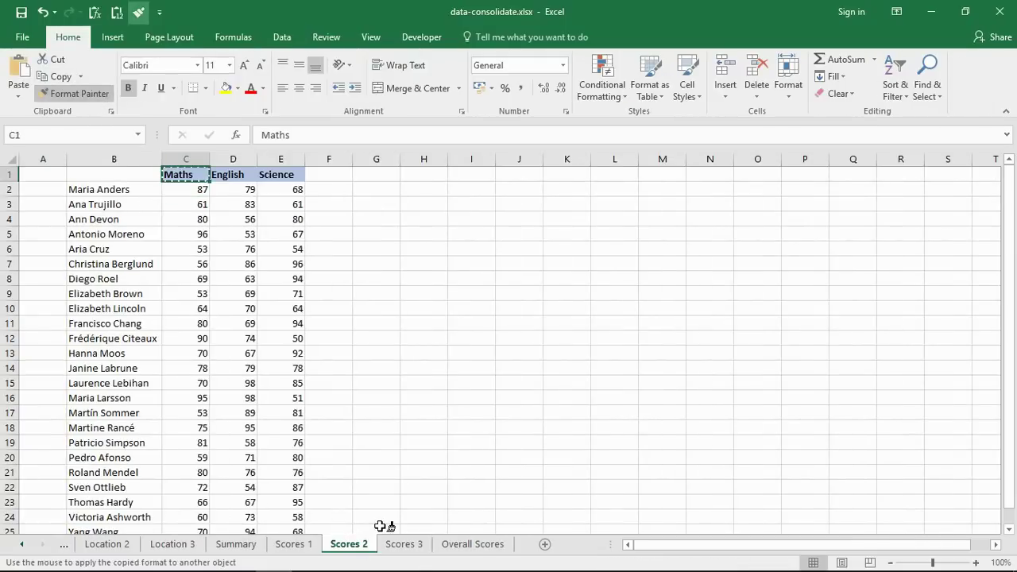
pyautogui.click(453, 546)
pyautogui.moveTo(209, 191); pyautogui.dragTo(323, 191)
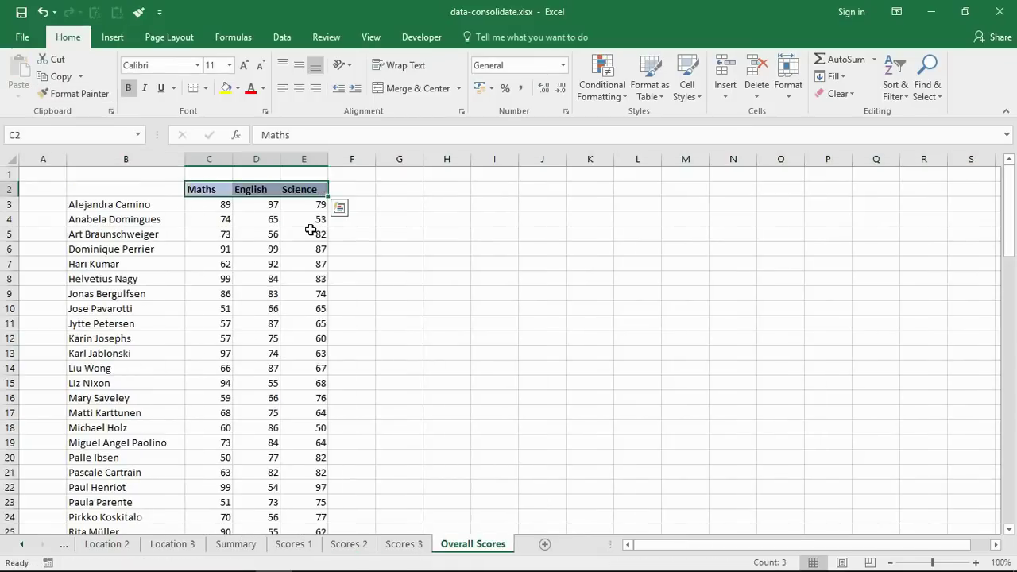
pyautogui.click(387, 274)
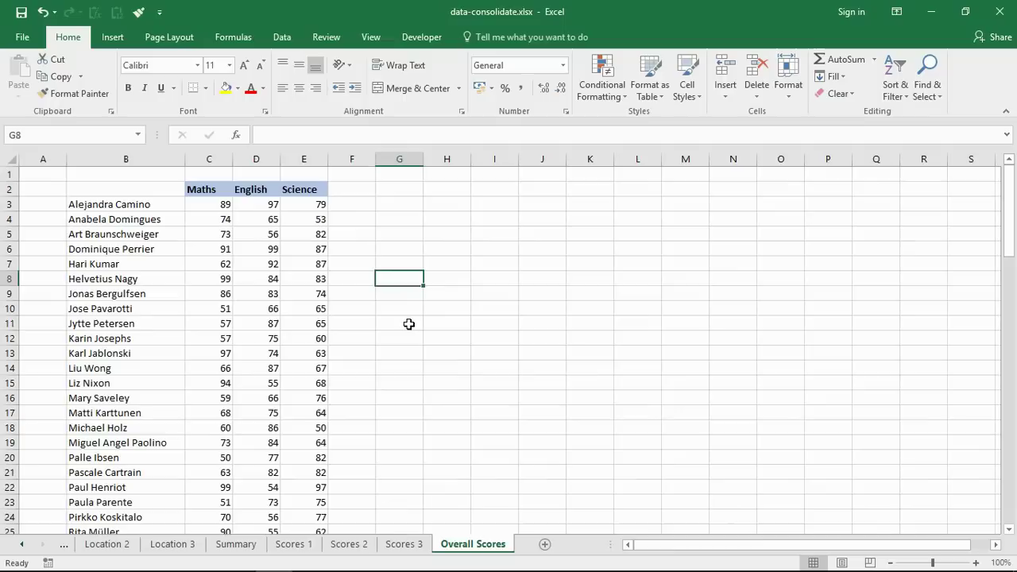